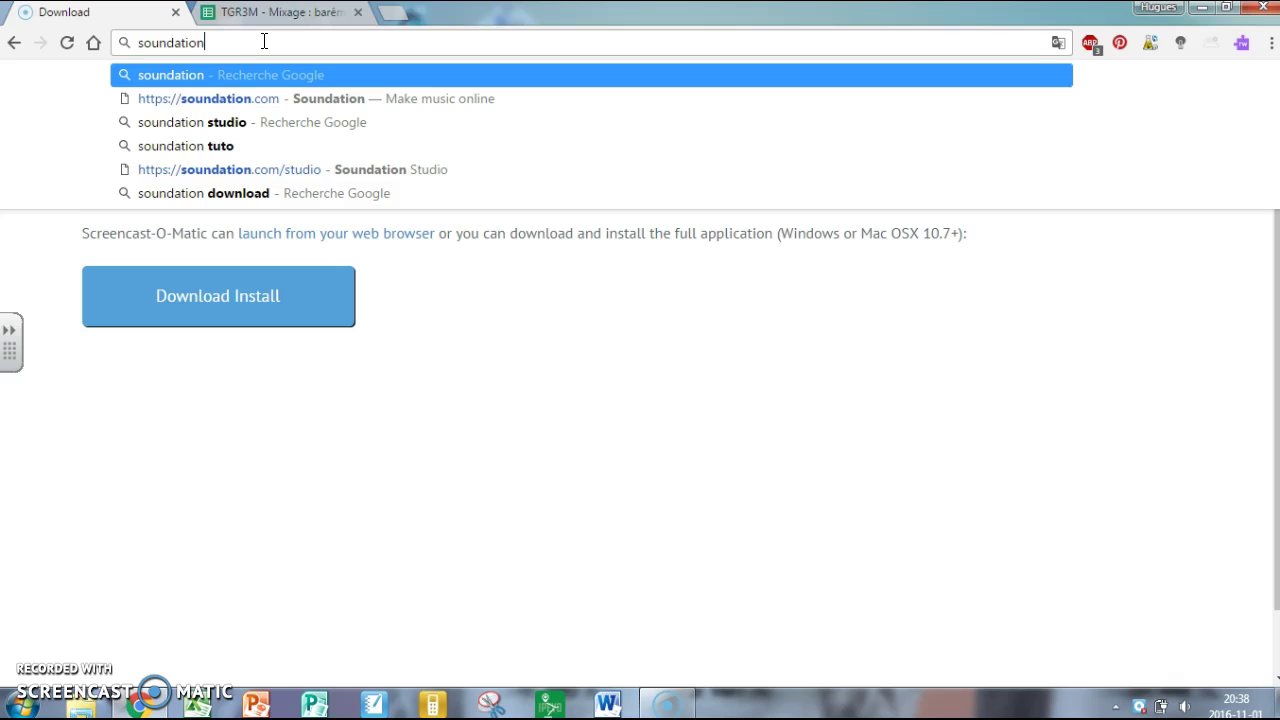
Search the web for soundation and open the Soundation Studio page from the results.
key("Return")
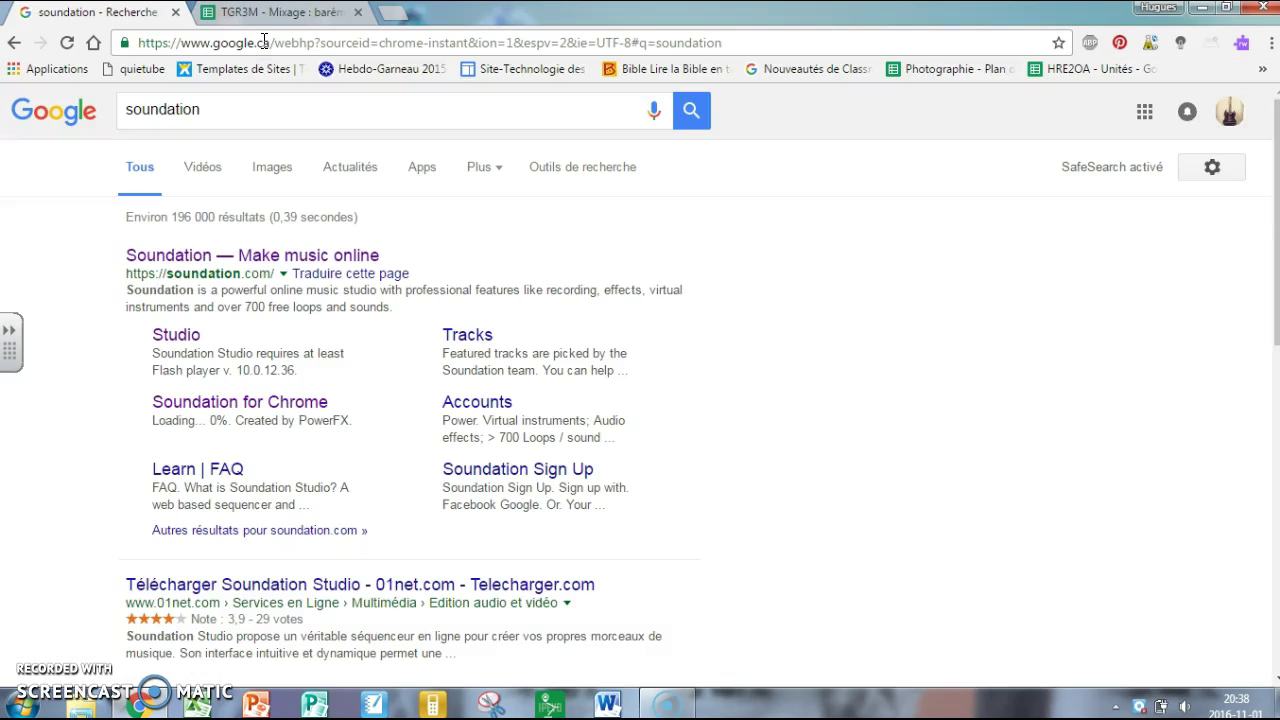
left_click(173, 342)
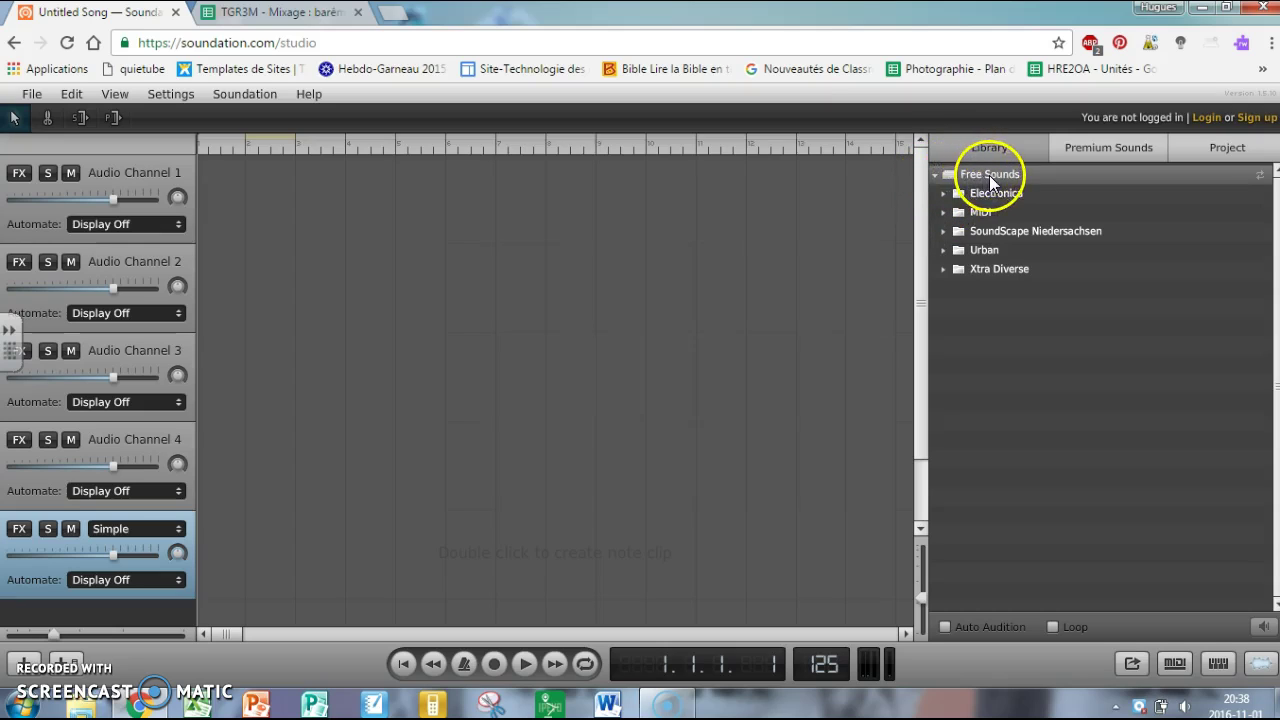
Place 125 909 Kick.wav from the free Electronica 125 sounds at the start of Audio Channel 1.
left_click(944, 194)
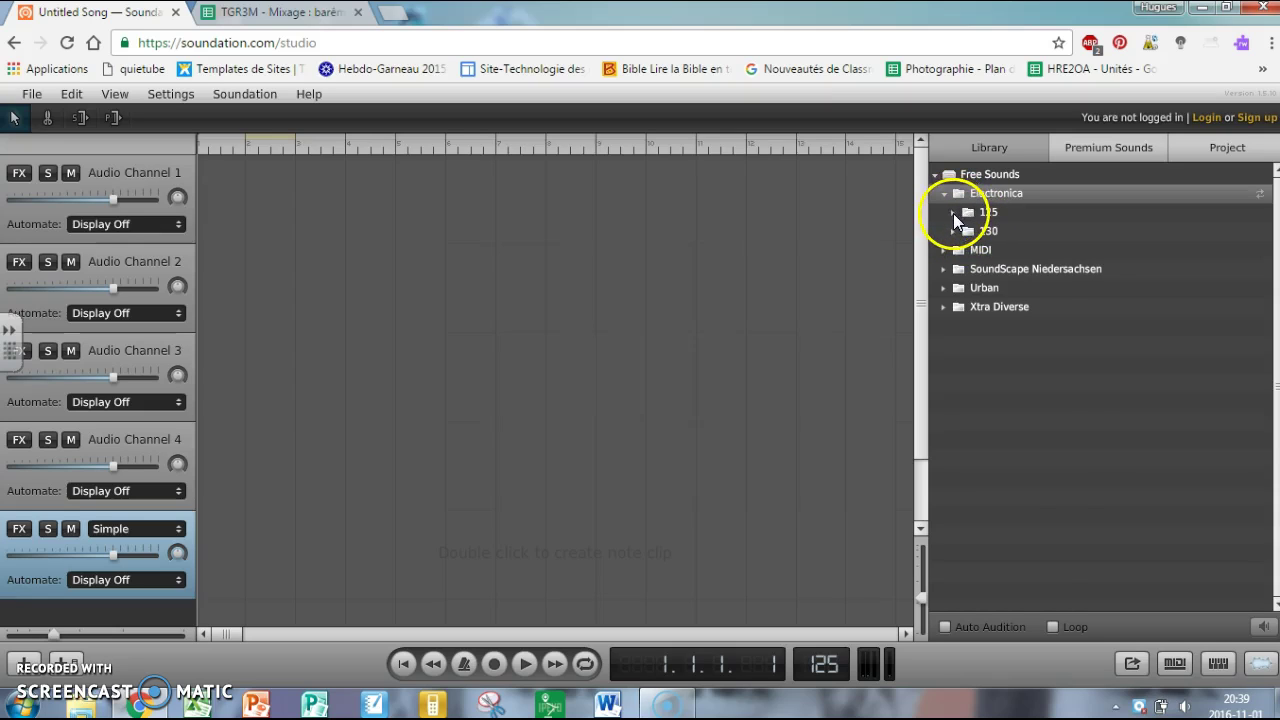
left_click(953, 215)
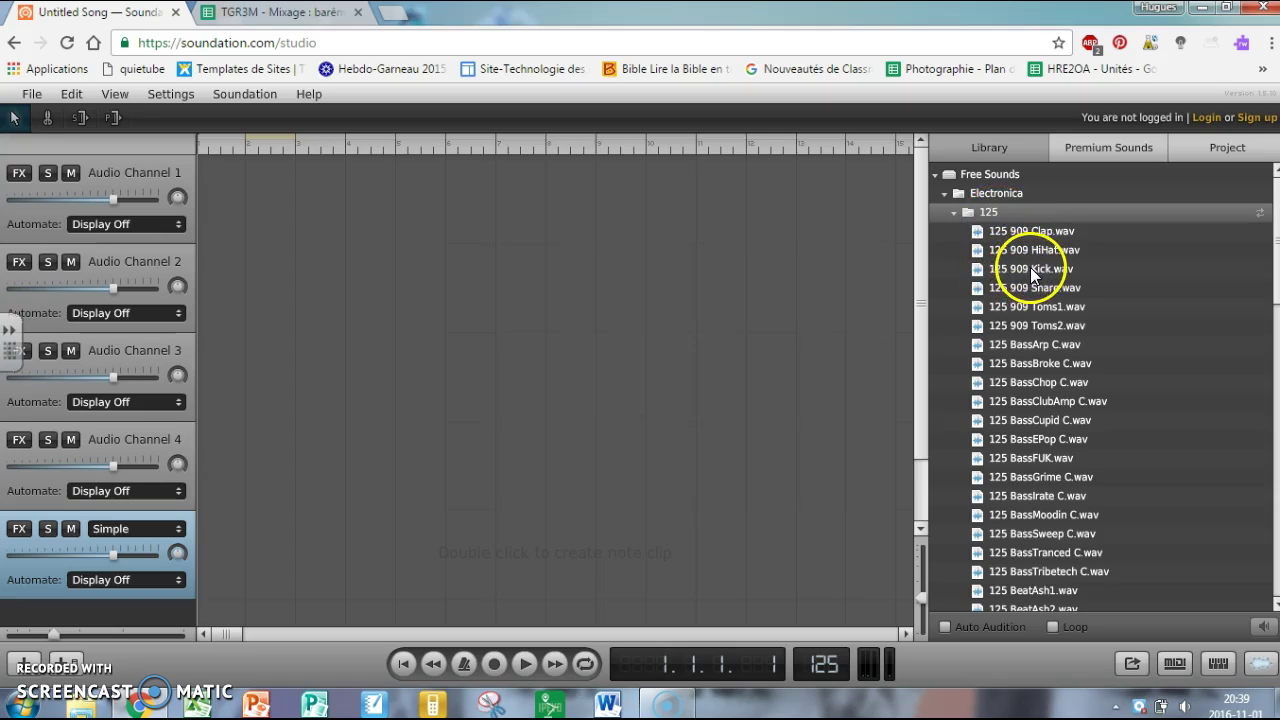
left_click_drag(1034, 274, 247, 199)
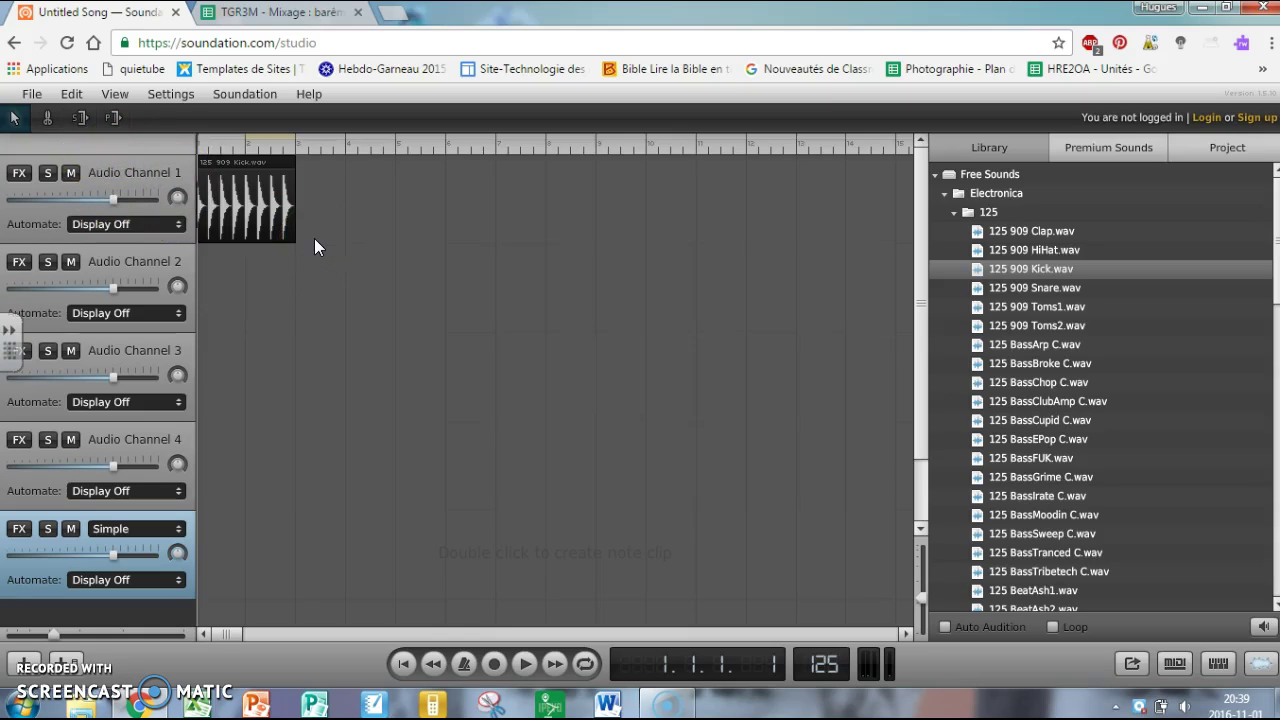
Play the kick clip to its end and stop playback.
left_click(524, 664)
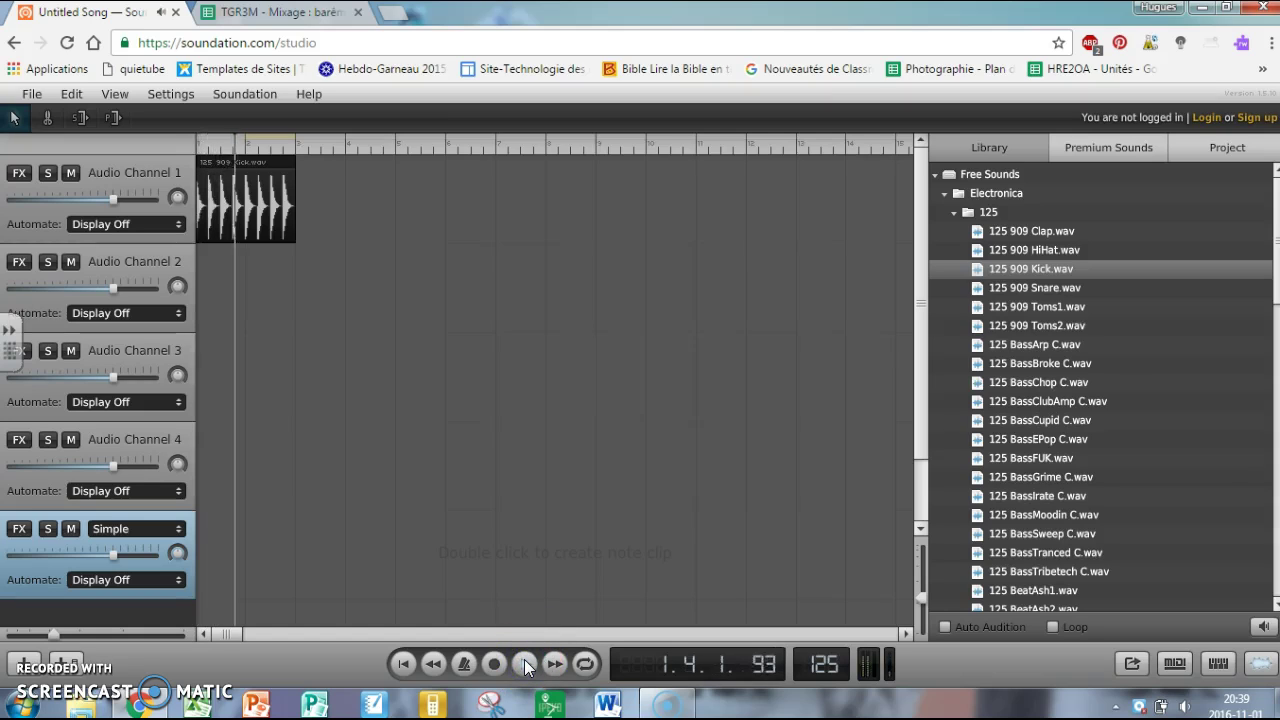
left_click(524, 664)
left_click(524, 664)
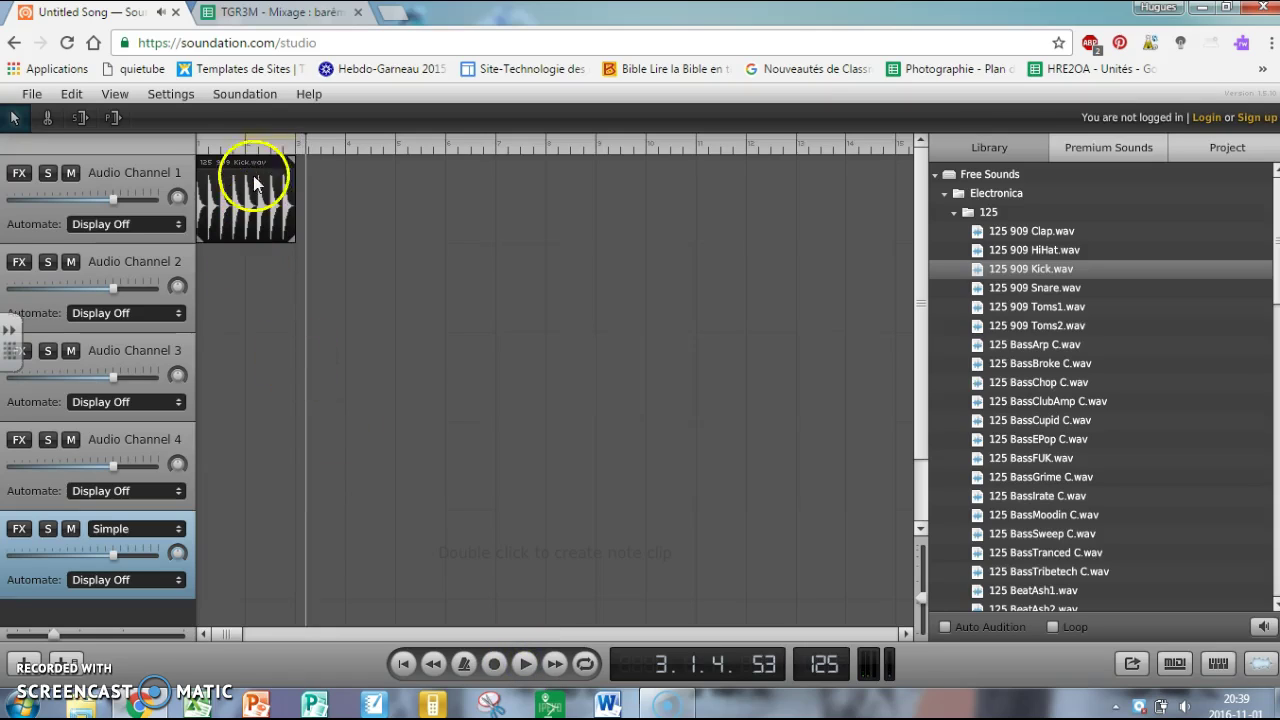
Enable looping, fit the loop region to the whole two-bar kick clip, and play it from the start.
left_click(248, 135)
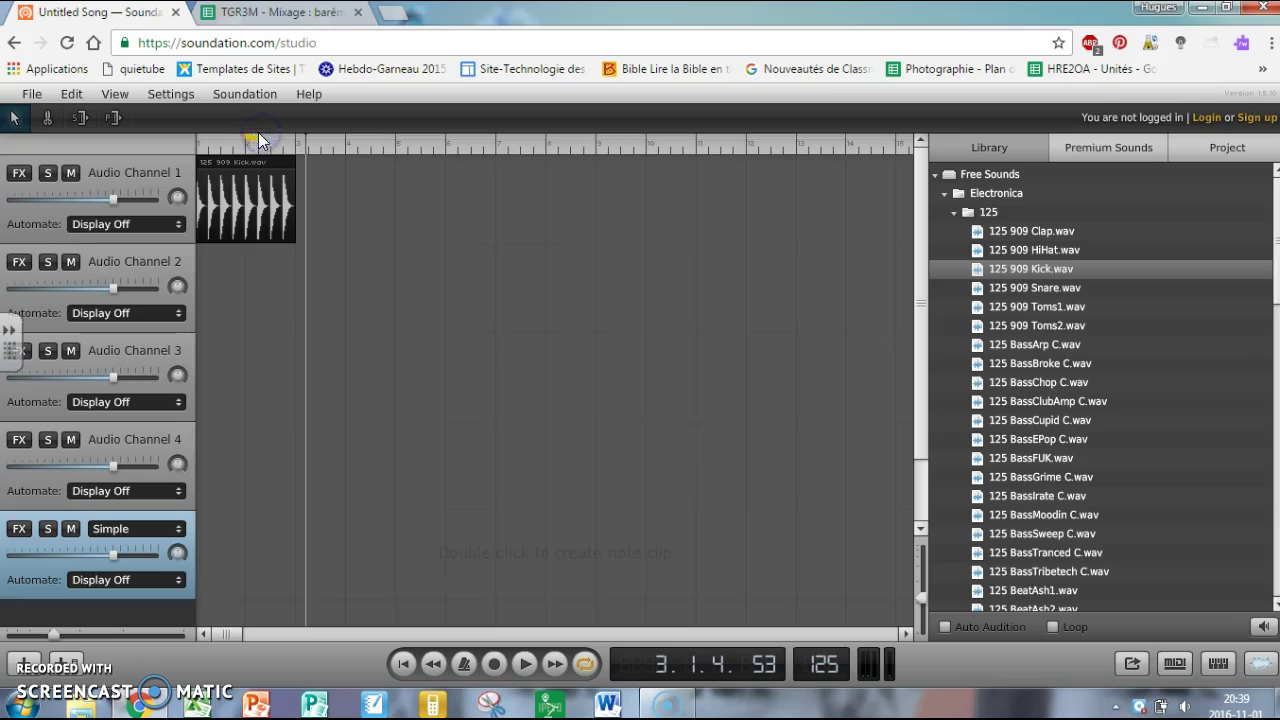
left_click_drag(289, 138, 292, 138)
left_click(232, 143)
left_click(199, 138)
left_click(240, 200)
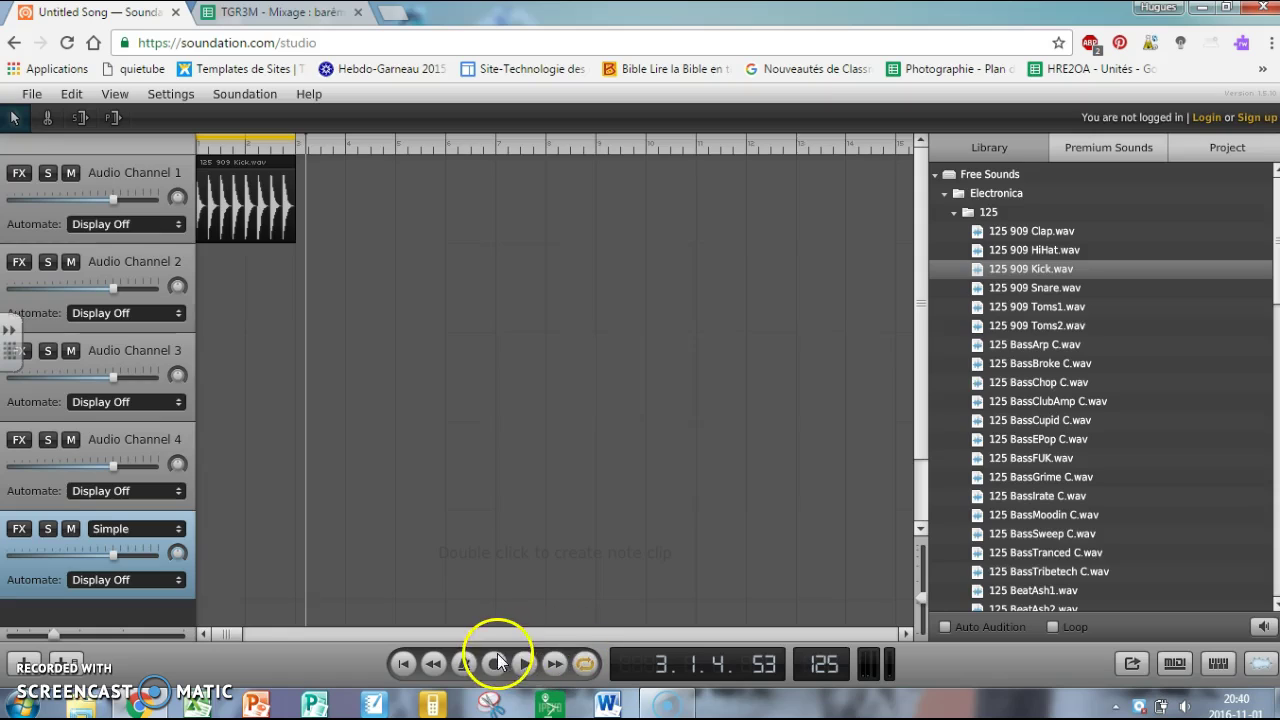
left_click(585, 660)
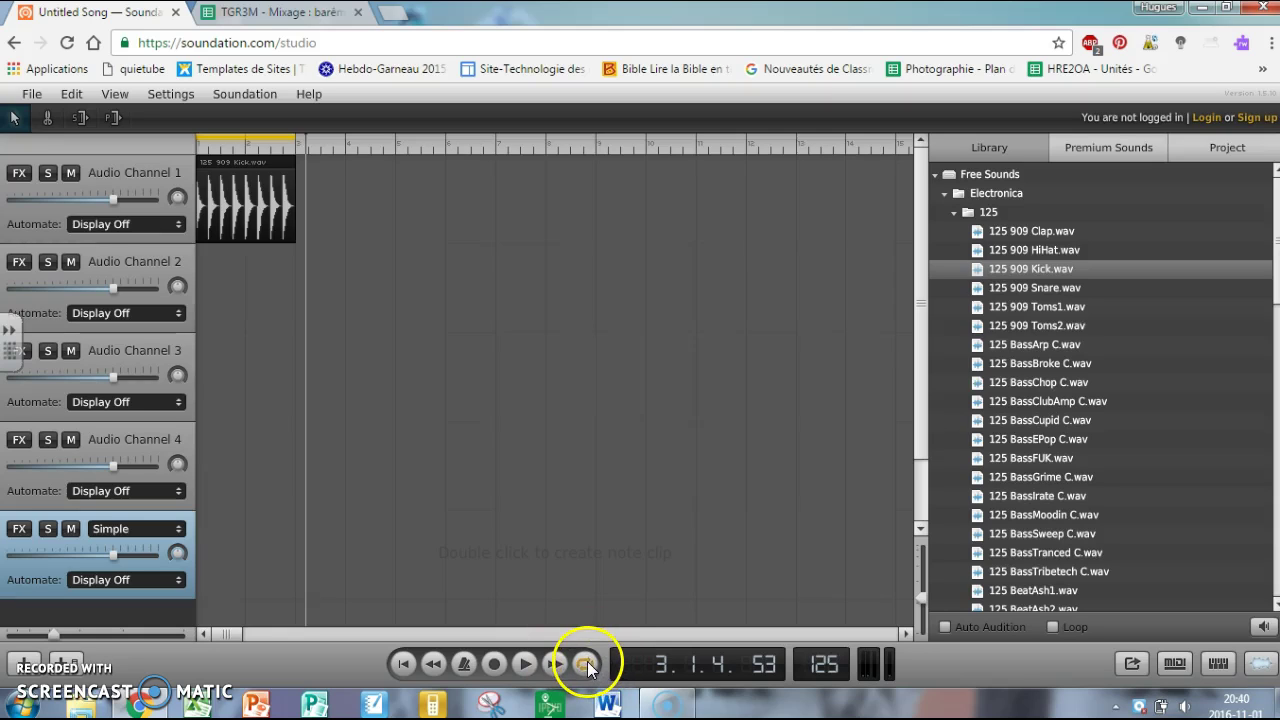
left_click(397, 662)
left_click(524, 664)
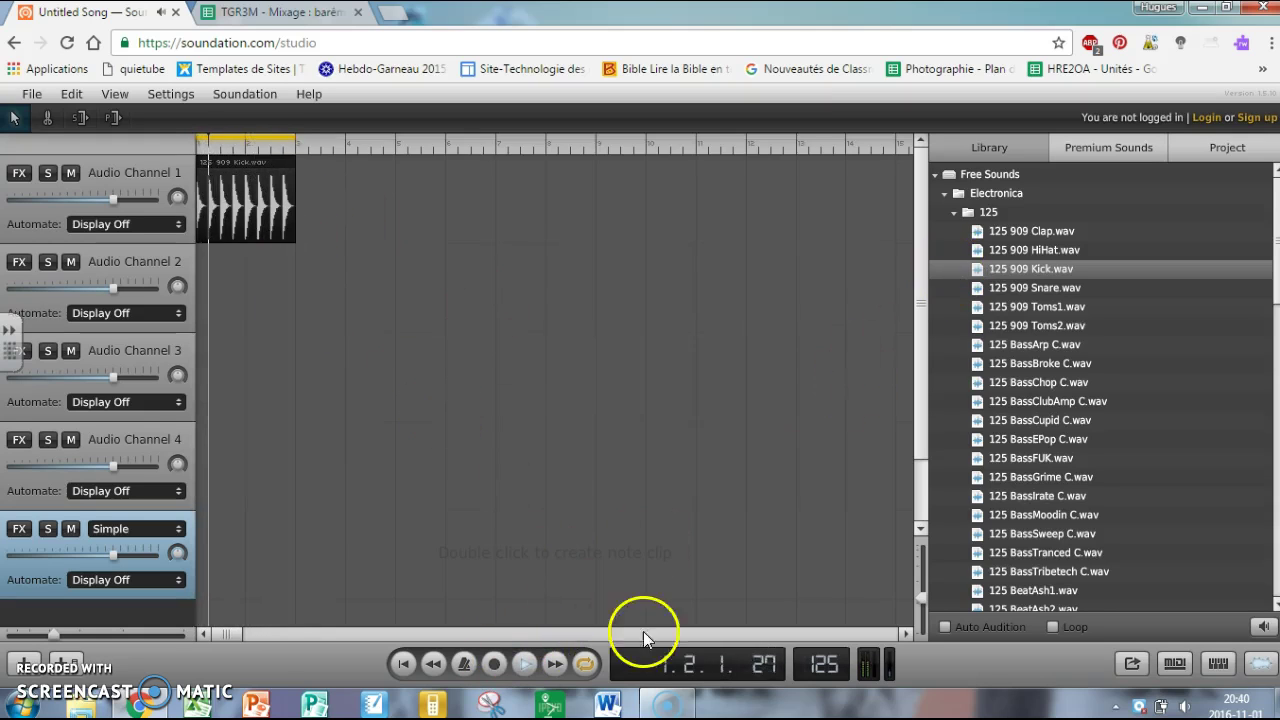
Place 125 909 Snare.wav at the start of Audio Channel 2 and slightly raise the volumes of Audio Channels 2 and 1.
left_click_drag(1008, 291, 248, 292)
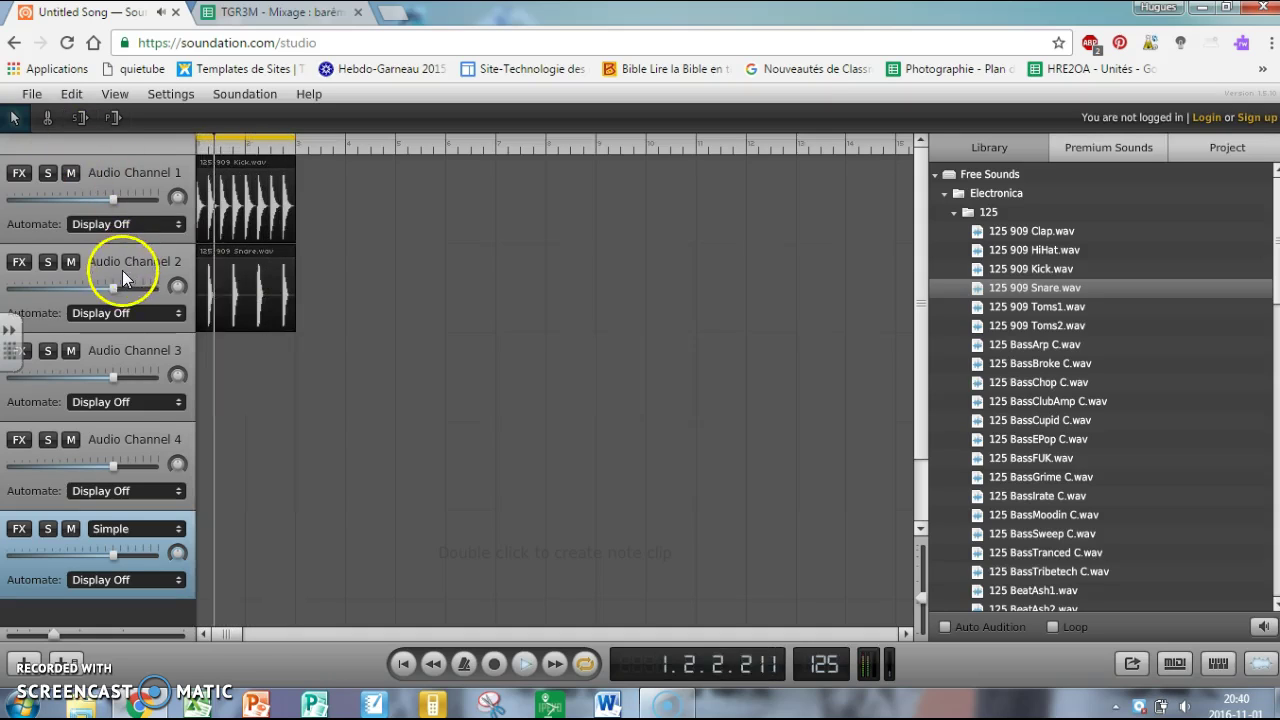
mouse_move(114, 286)
left_mouse_down()
mouse_move(151, 286)
mouse_move(118, 287)
left_mouse_up()
mouse_move(109, 200)
left_mouse_down()
mouse_move(24, 200)
mouse_move(128, 201)
left_mouse_up()
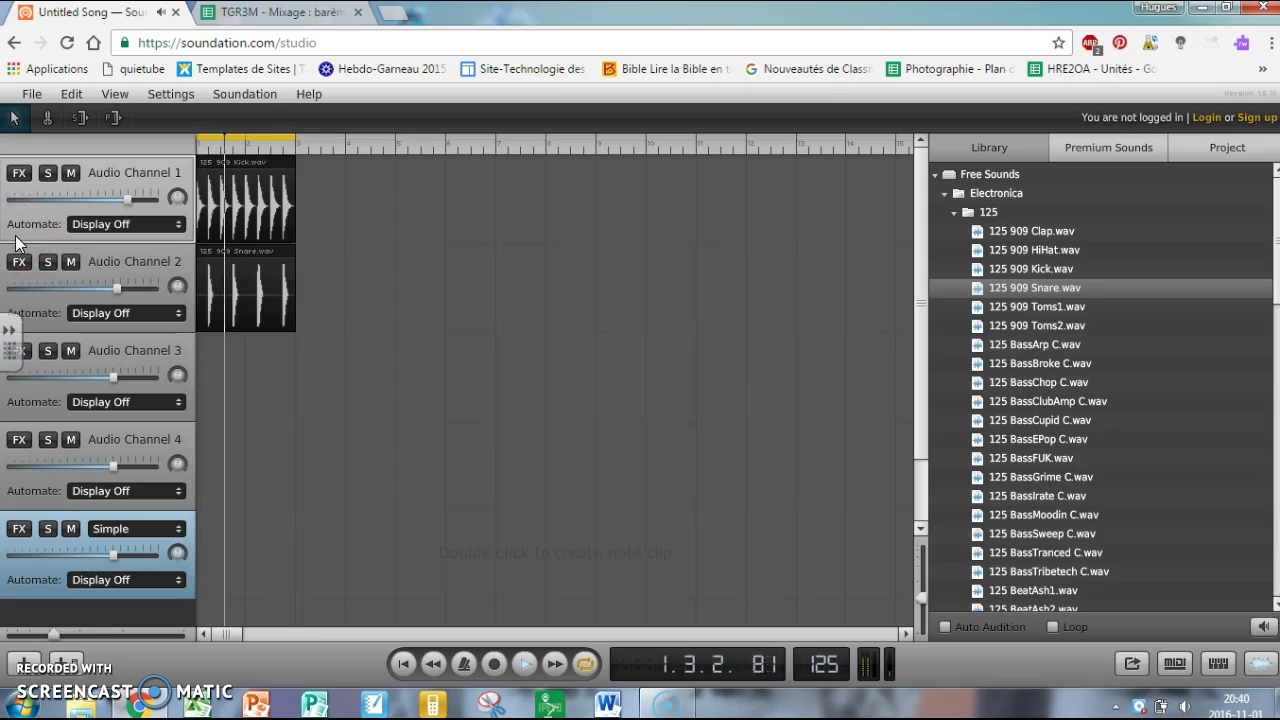
Solo Audio Channel 1 and release it, and mute the same channel and unmute it to compare the sound.
left_click(47, 173)
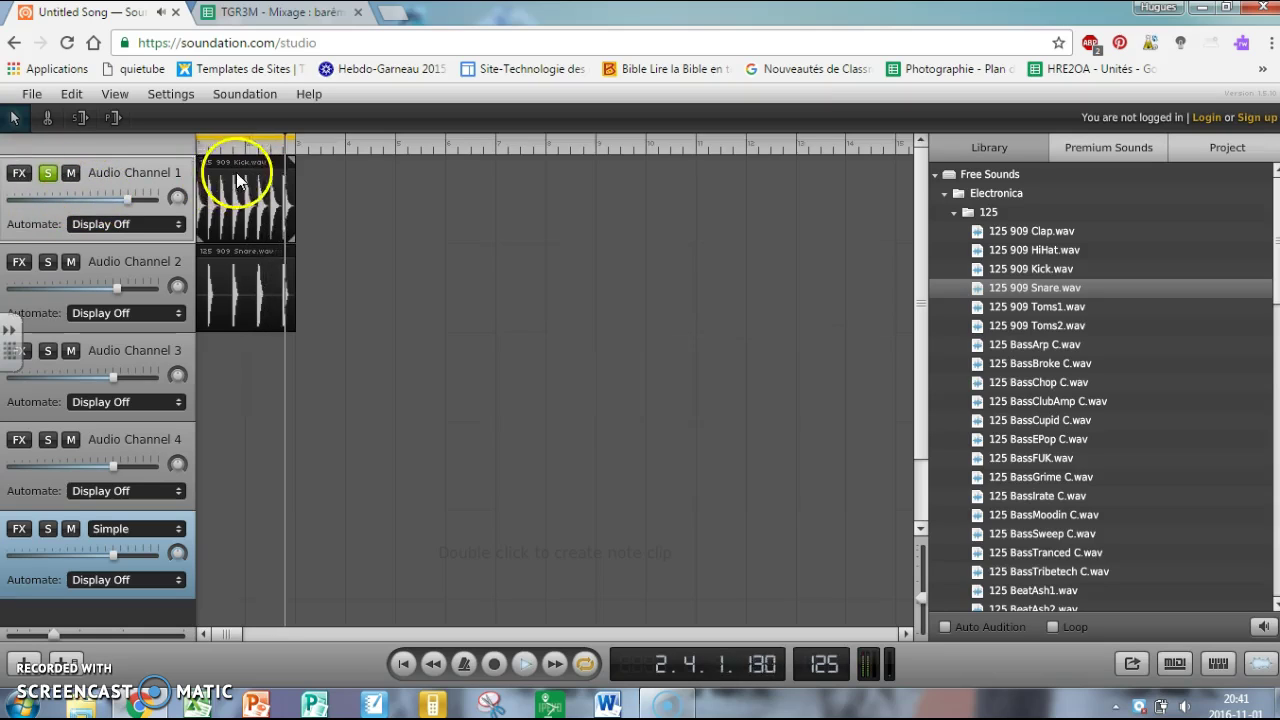
left_click(46, 176)
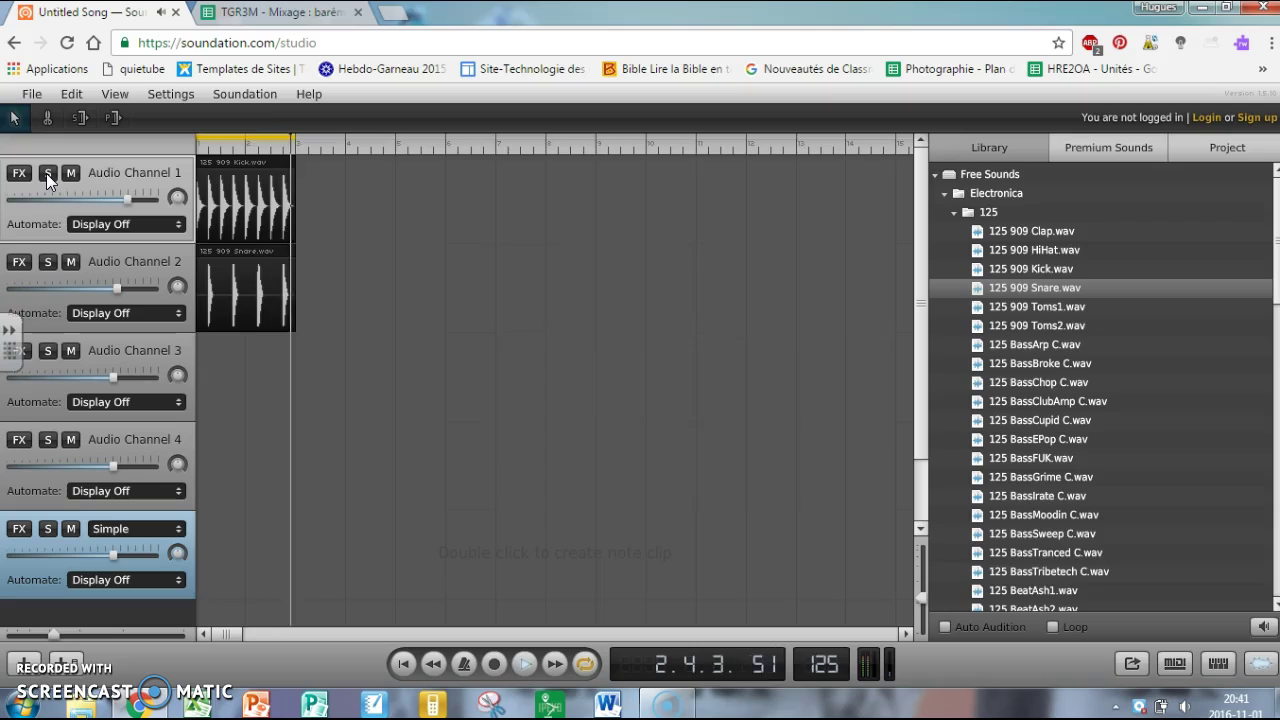
left_click_drag(63, 177, 68, 191)
left_click(71, 174)
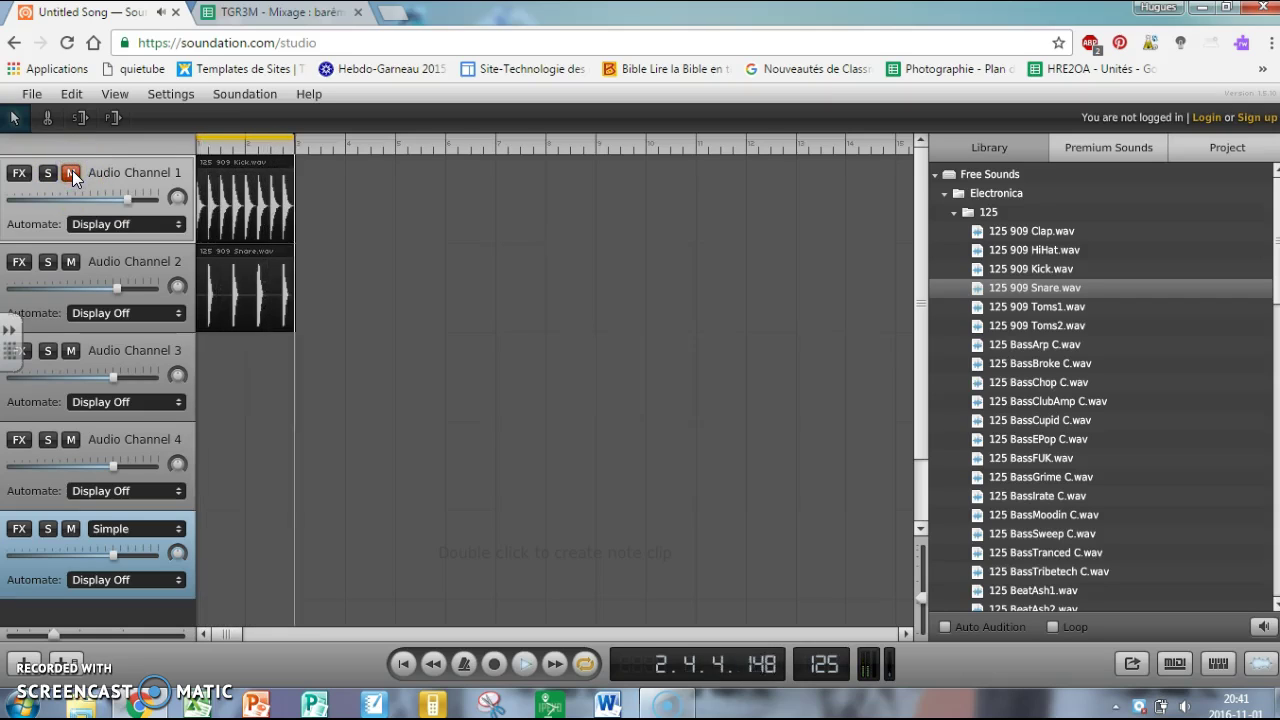
left_click(71, 173)
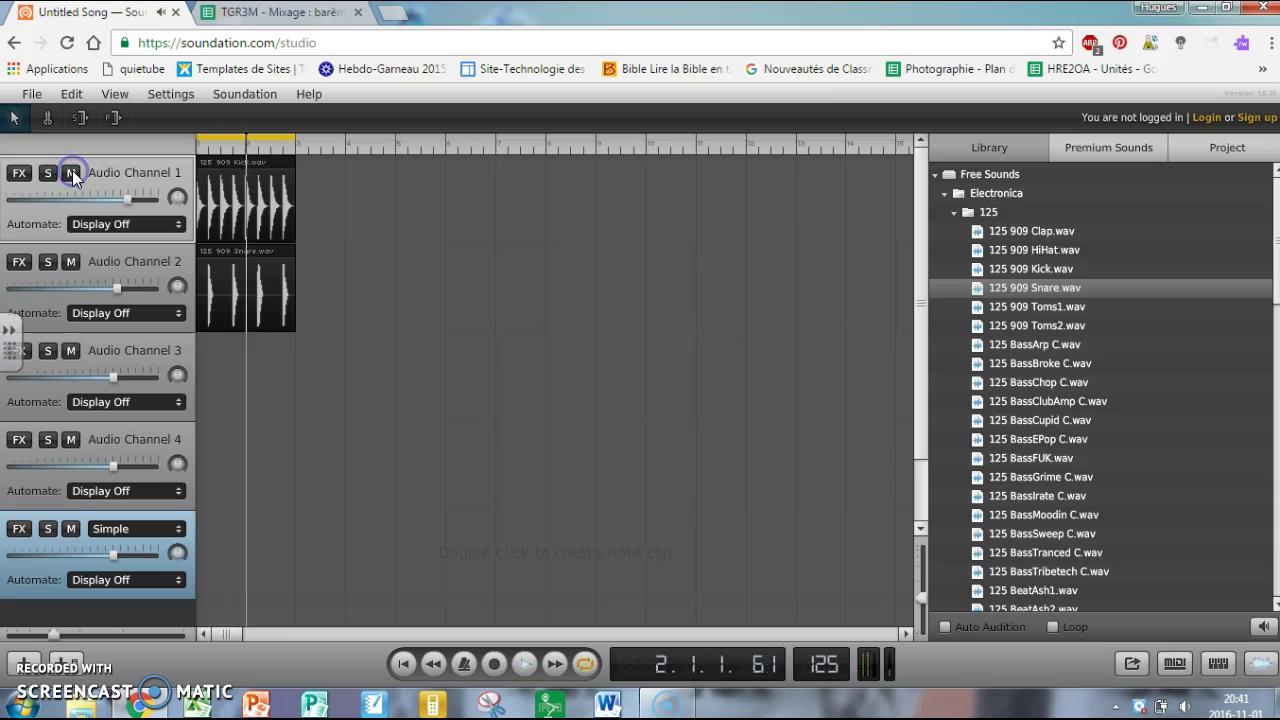
left_click(142, 207)
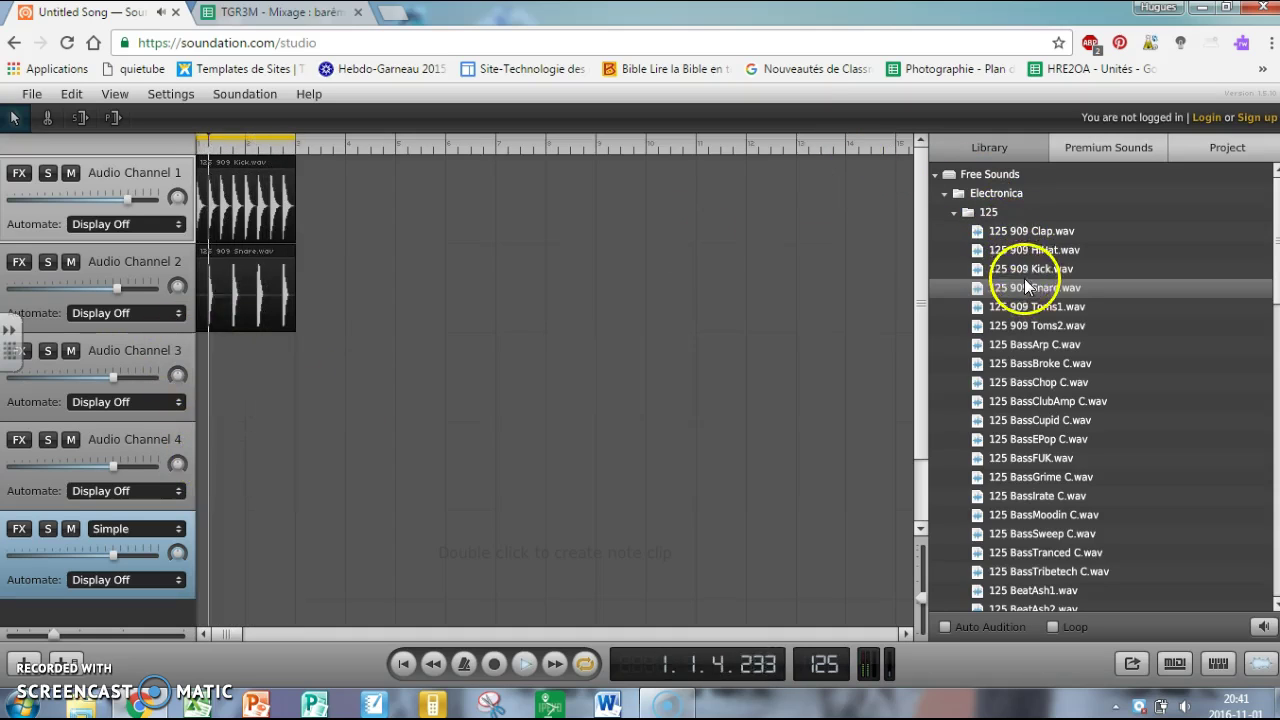
Place 125 909 Toms1.wav right after the kick clip on Audio Channel 1 and extend the loop region to its end.
left_click_drag(1028, 312, 327, 207)
left_click_drag(325, 208, 322, 208)
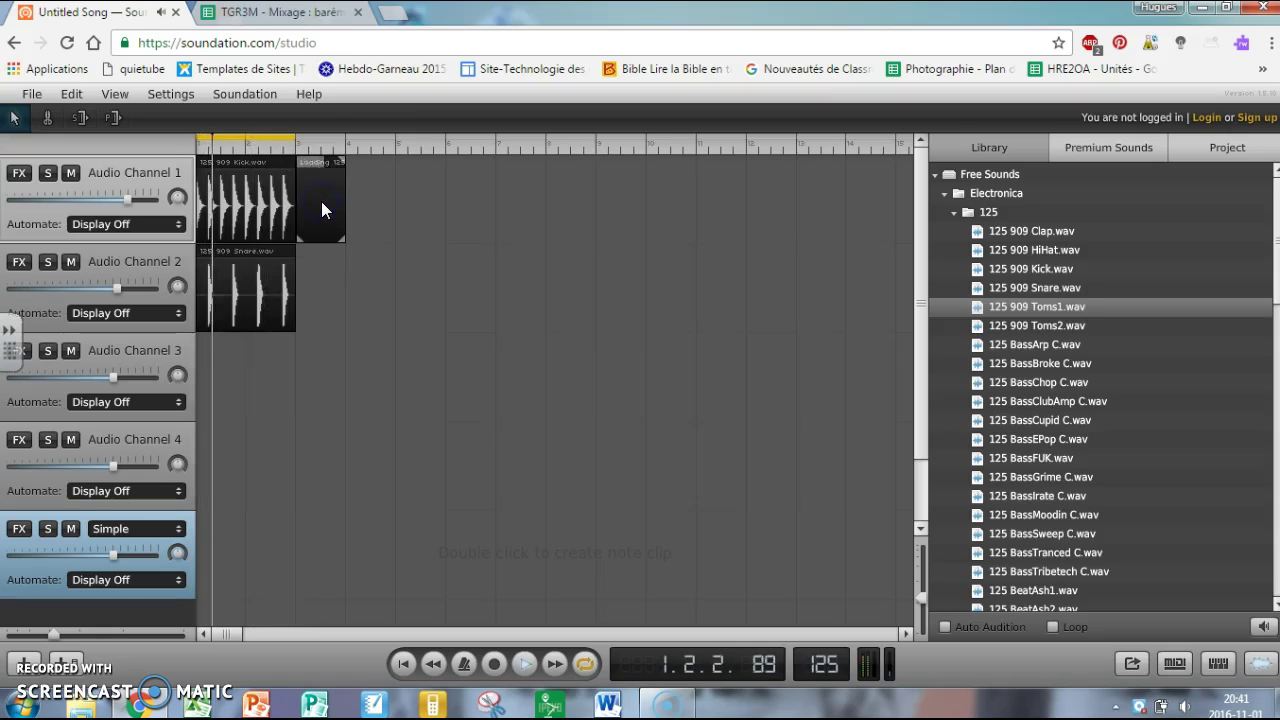
left_click_drag(292, 134, 341, 134)
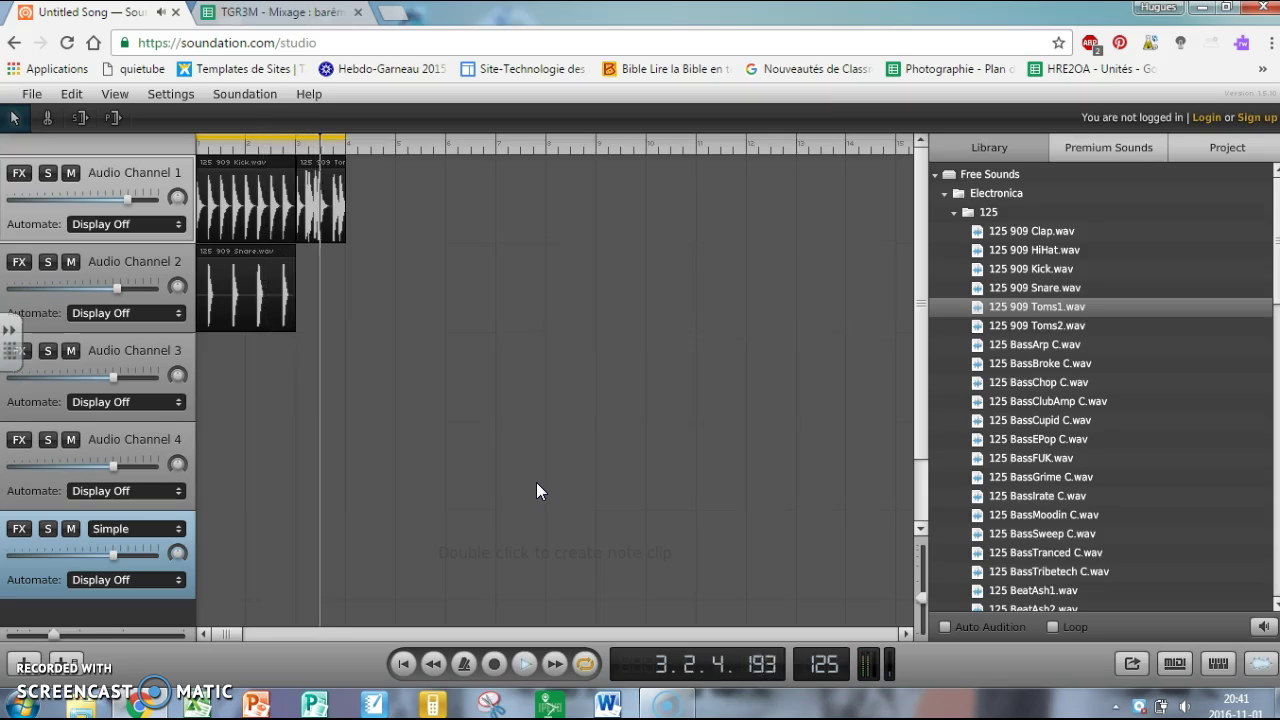
Play the extended loop from the beginning and stop playback.
left_click(403, 664)
left_click(526, 664)
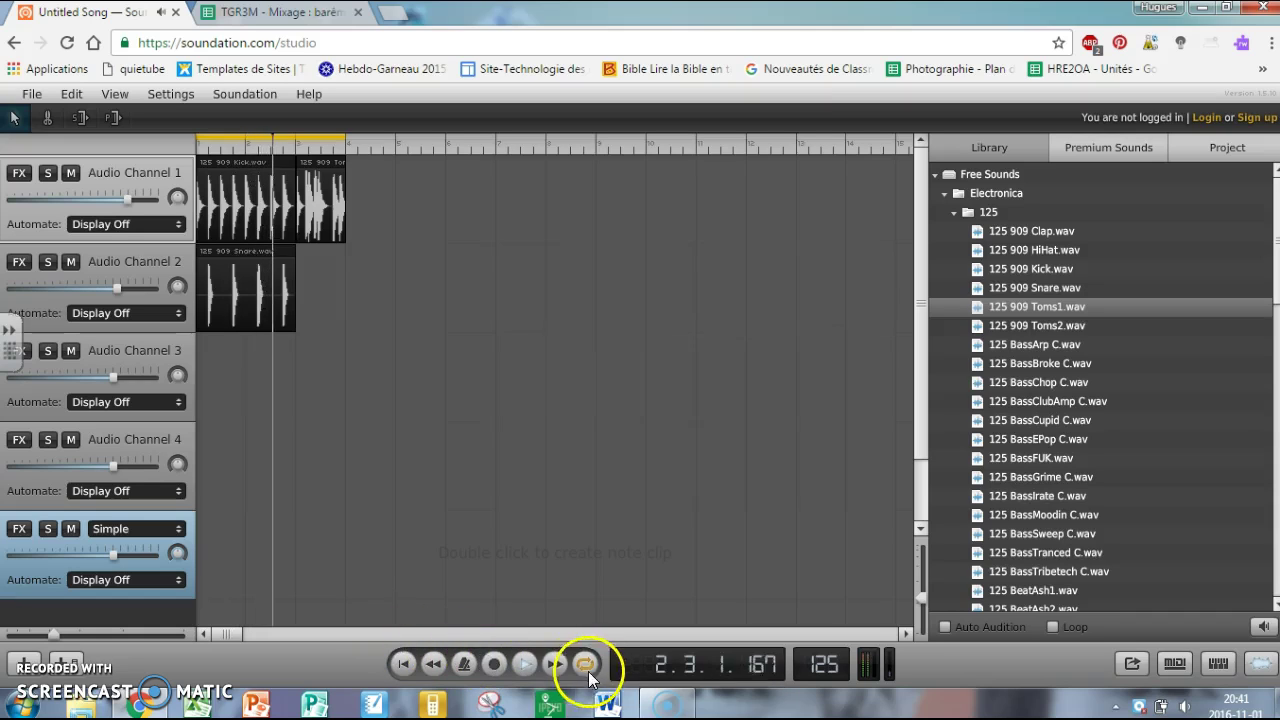
left_click(521, 665)
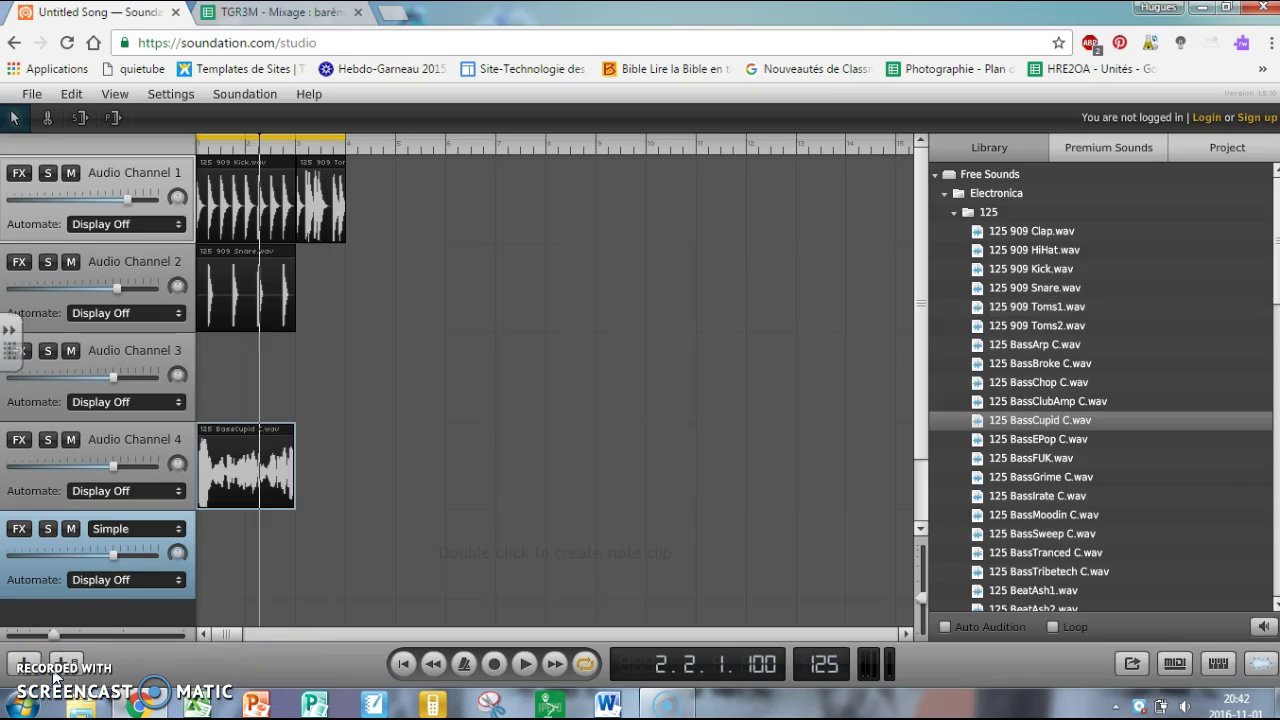
Add a Delay effect to Audio Channel 4, the BassCupid C track, and move its settings window clear of the channel controls.
mouse_move(223, 478)
left_mouse_down()
mouse_move(256, 457)
mouse_move(21, 443)
left_mouse_up()
left_click(22, 443)
left_click(18, 444)
left_click(22, 443)
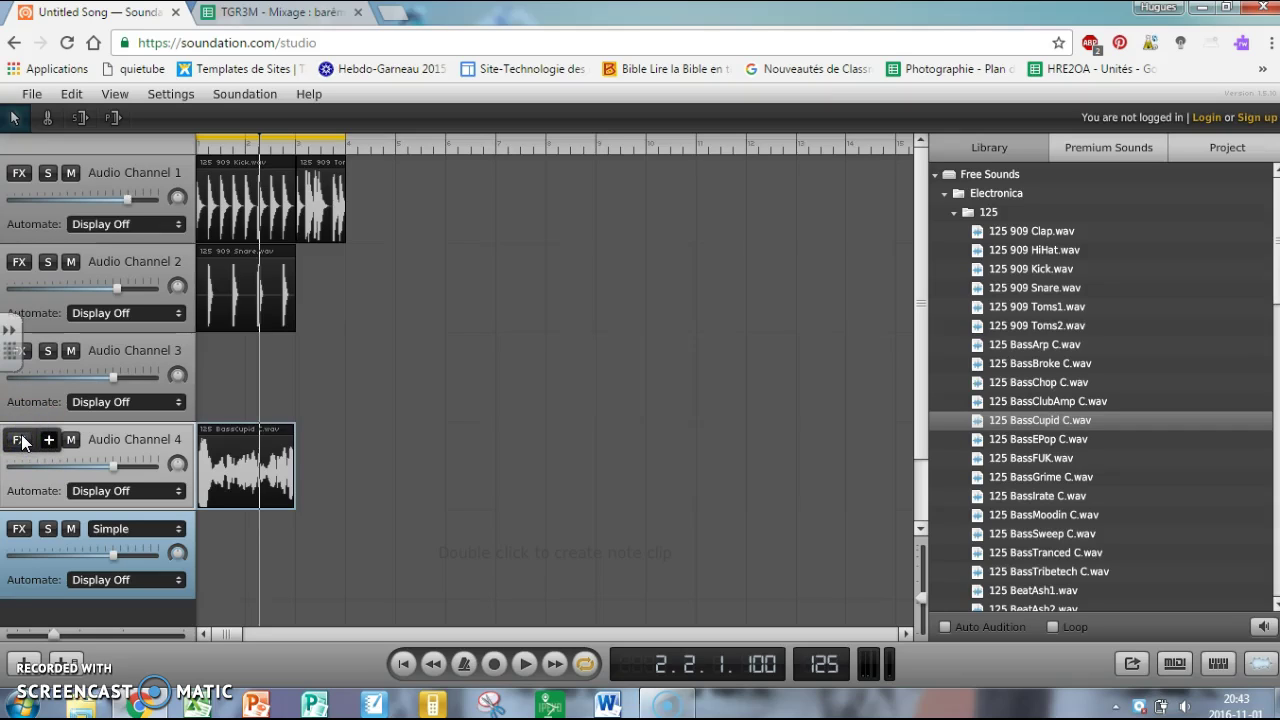
left_click(48, 441)
left_click_drag(49, 439, 90, 512)
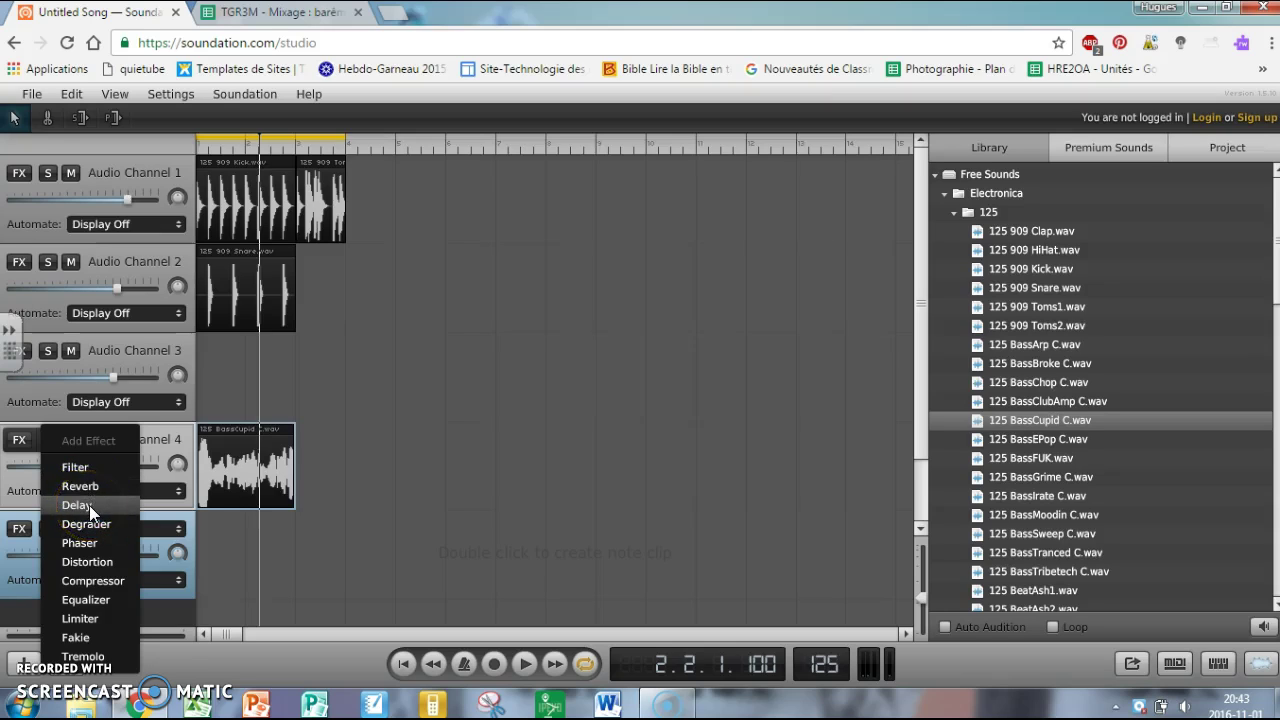
left_click(88, 506)
left_click(88, 508)
left_click(90, 505)
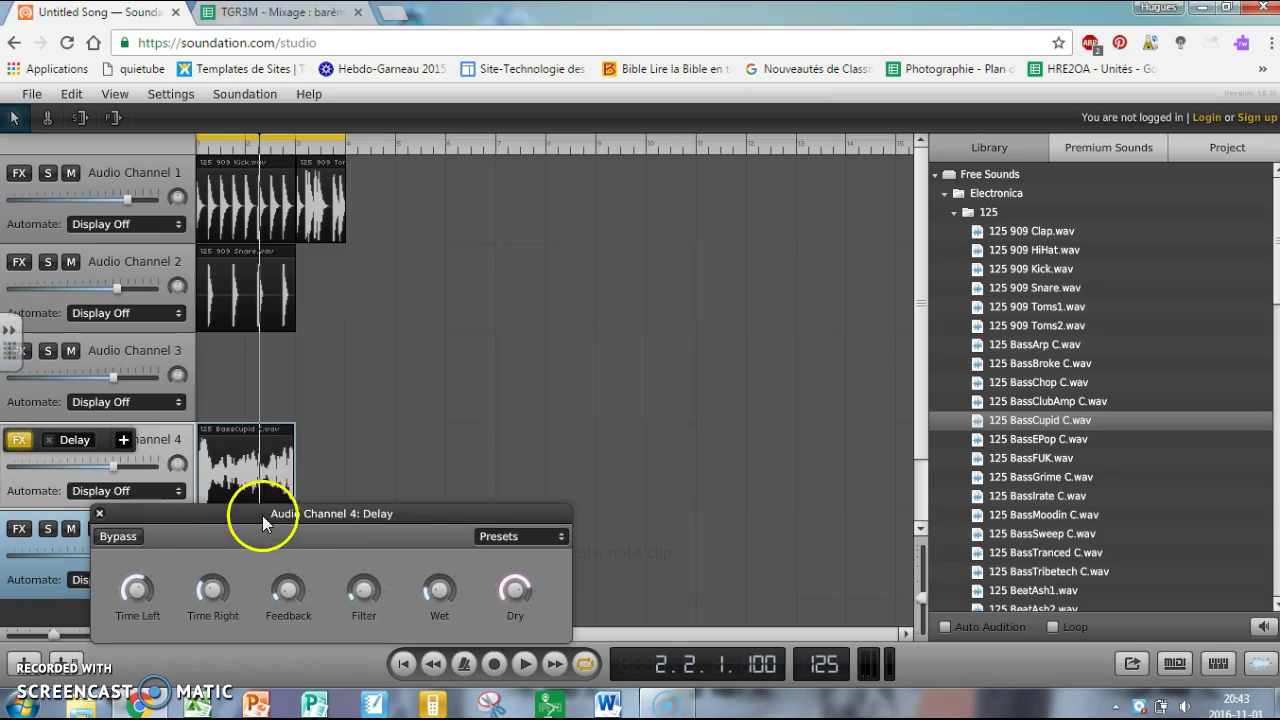
left_click_drag(444, 513, 677, 270)
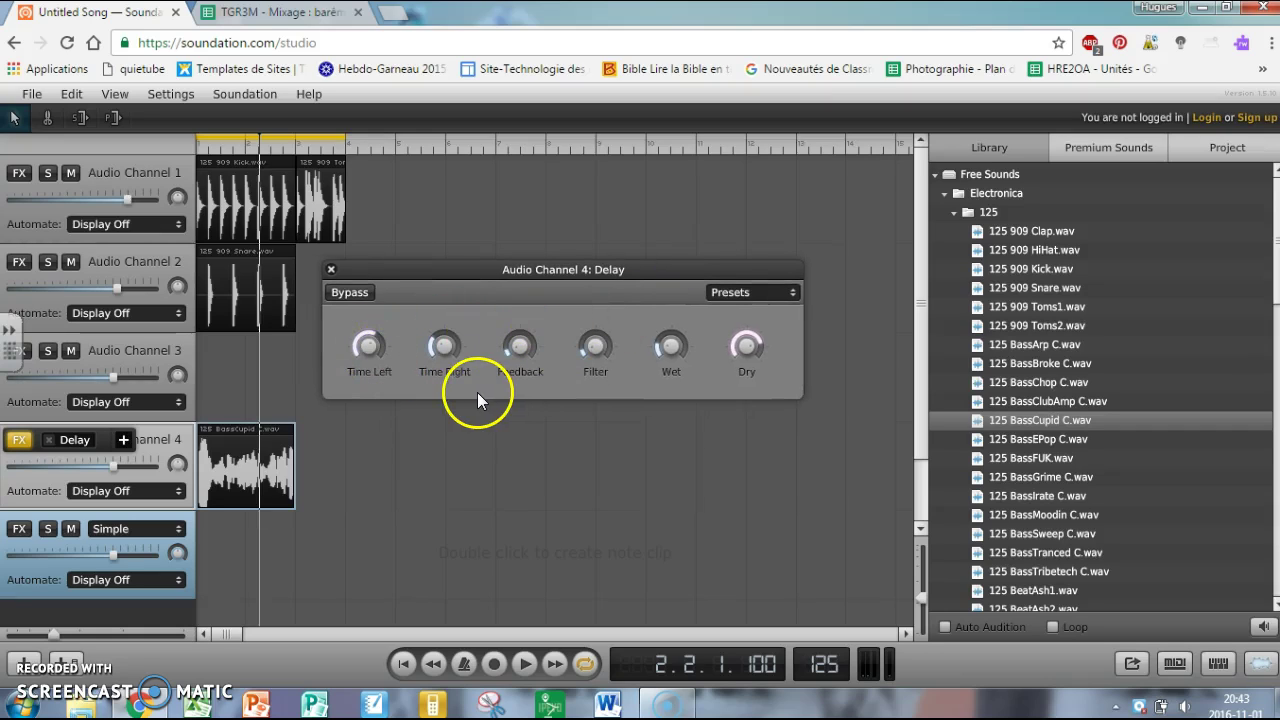
Raise the Delay's Feedback, Time Right and Filter settings and set Wet to 46%.
left_click_drag(513, 345, 543, 255)
left_click_drag(430, 340, 476, 295)
left_click_drag(588, 350, 621, 299)
left_click_drag(668, 355, 679, 298)
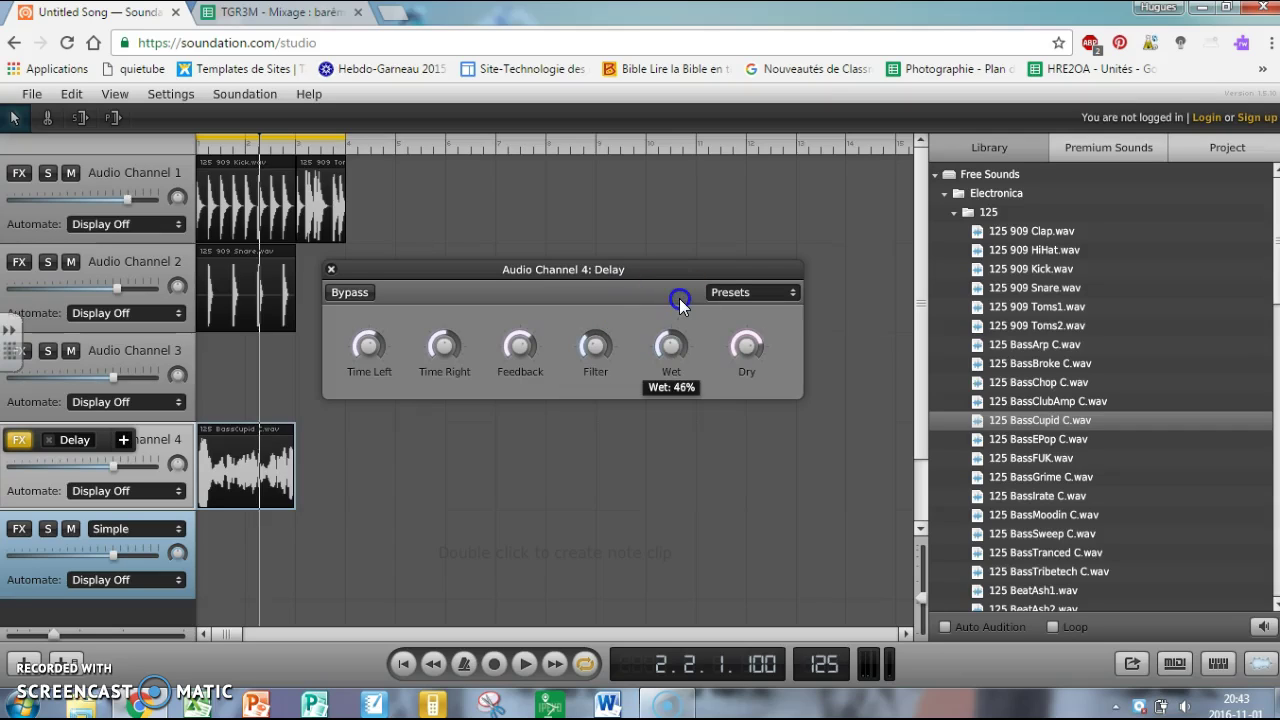
Try the Funky Guitar and Long Vocals presets on the Audio Channel 4 Delay.
left_click(770, 290)
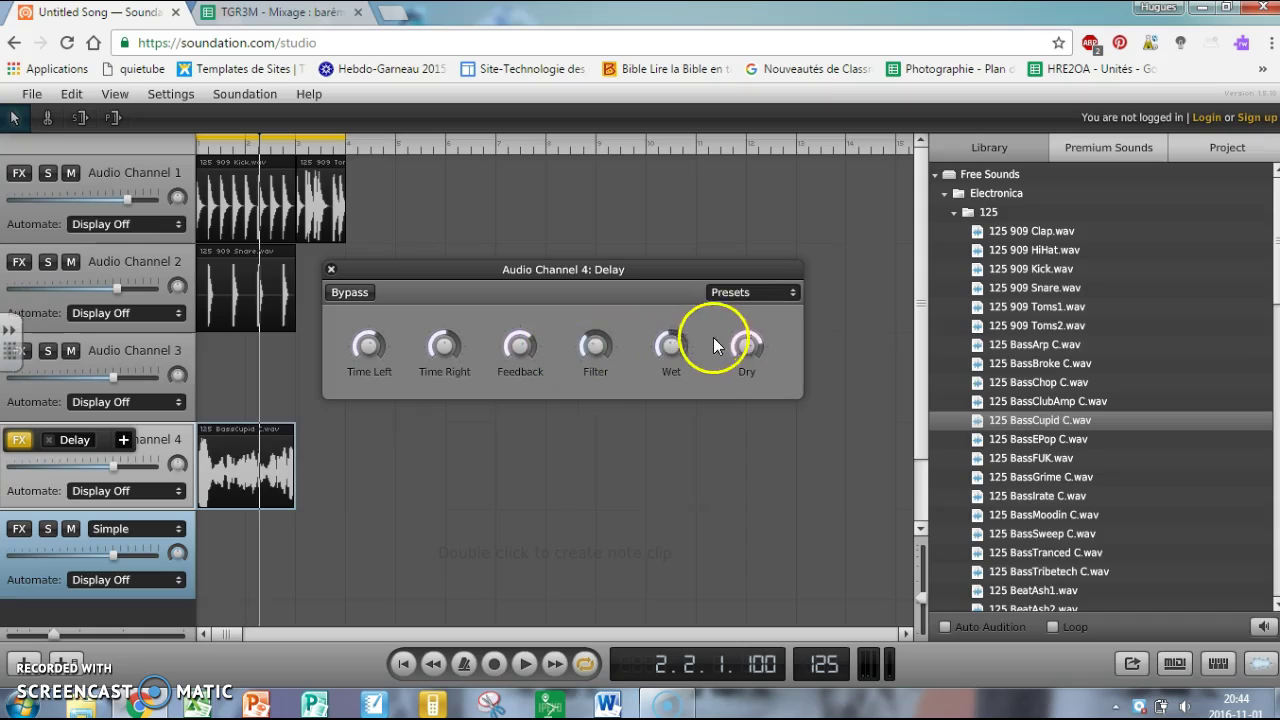
left_click(746, 292)
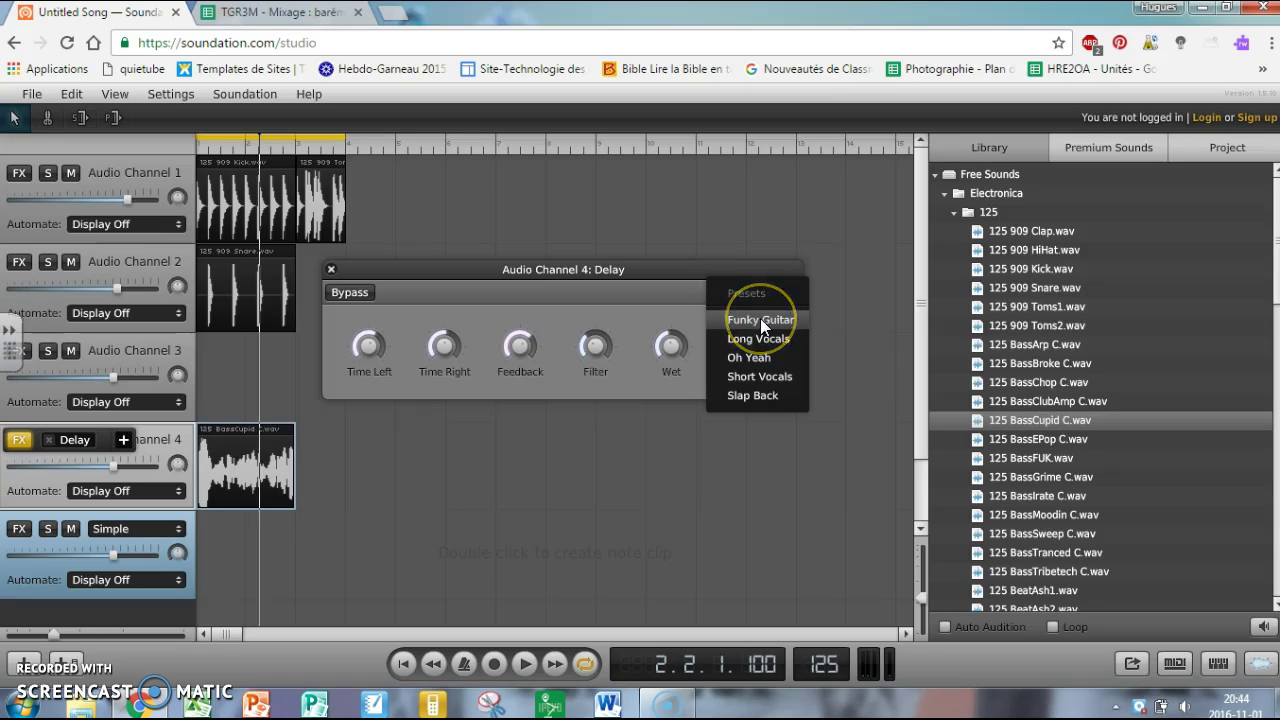
left_click(760, 319)
left_click(777, 318)
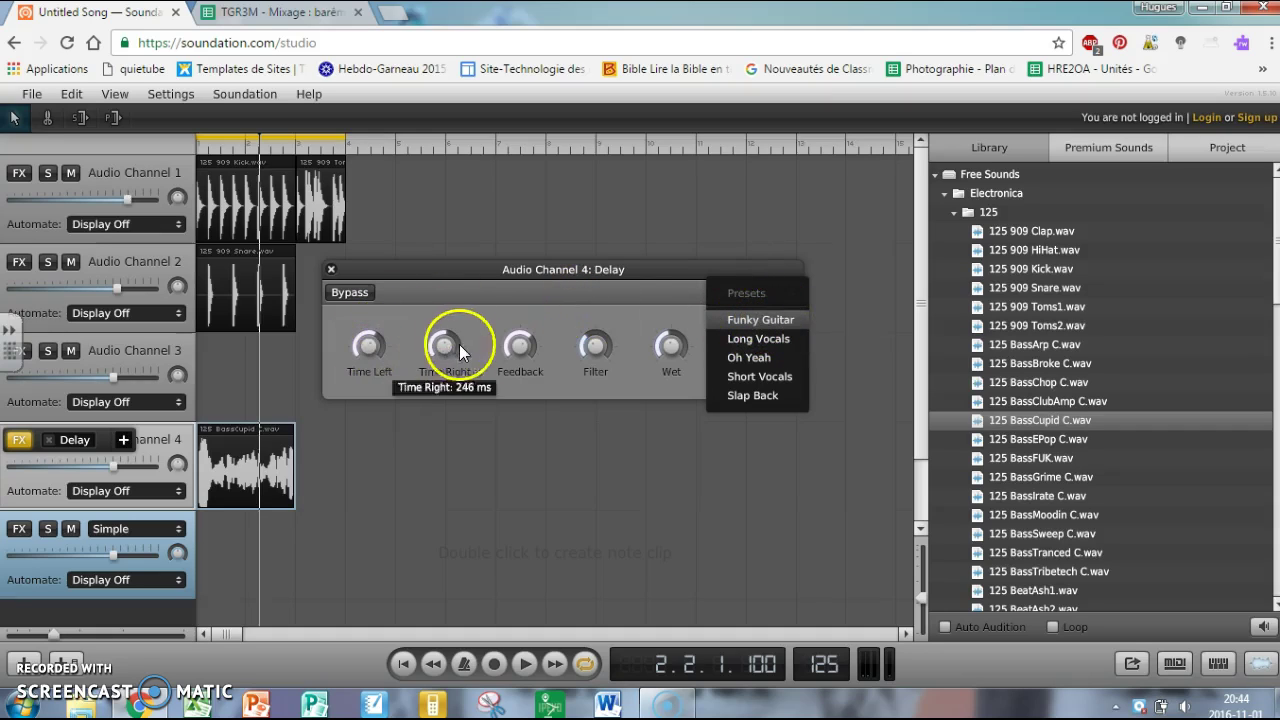
left_click(743, 320)
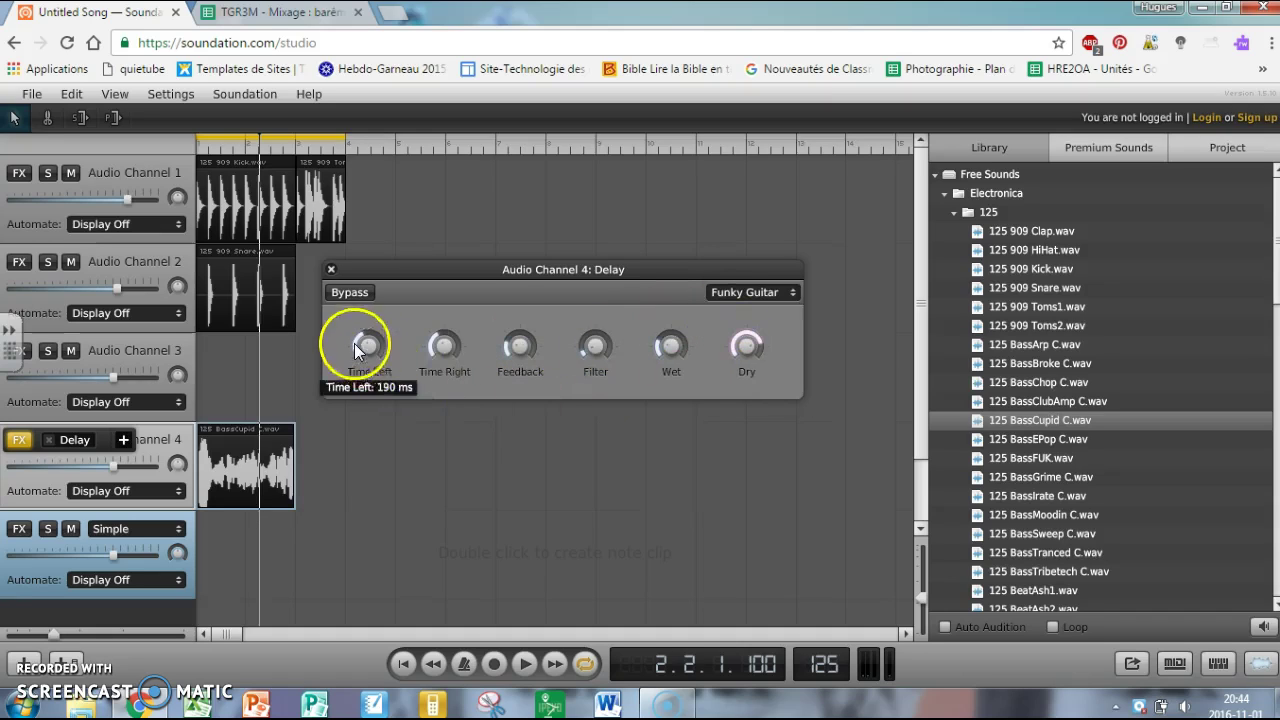
left_click(746, 289)
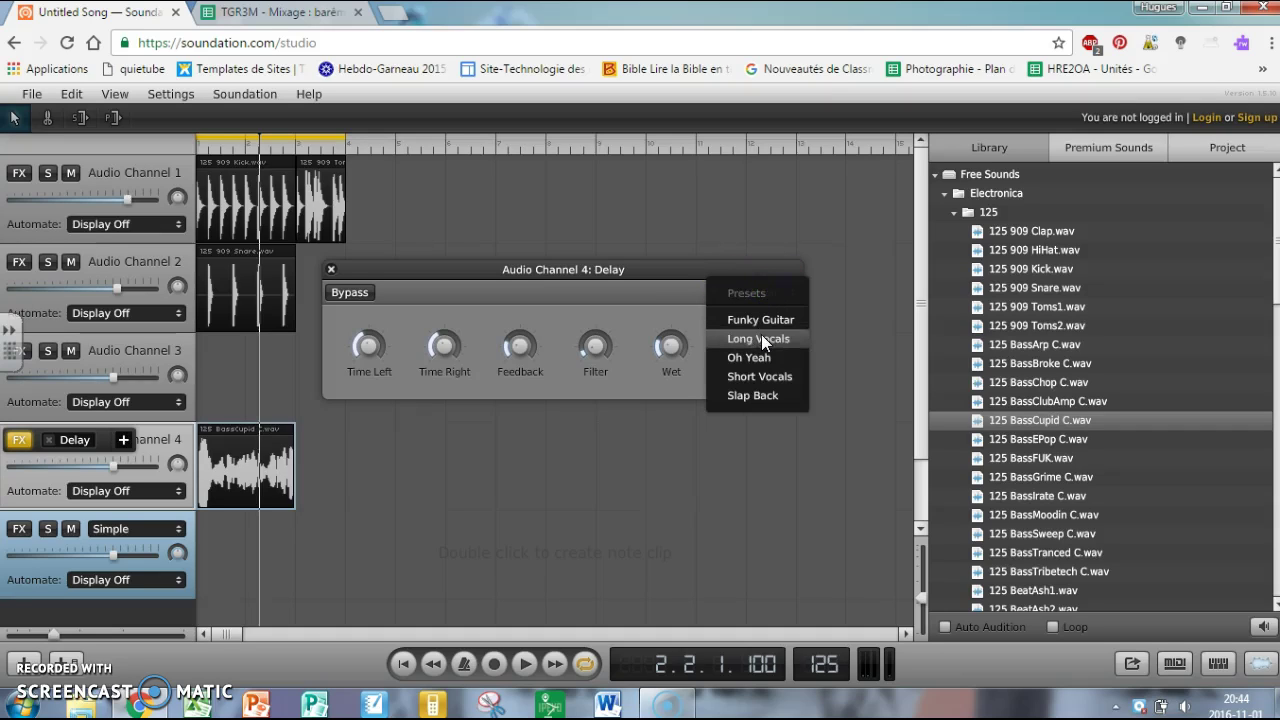
left_click(761, 337)
Apply the Oh Yeah preset to the Audio Channel 4 Delay and bypass the effect.
left_click(780, 291)
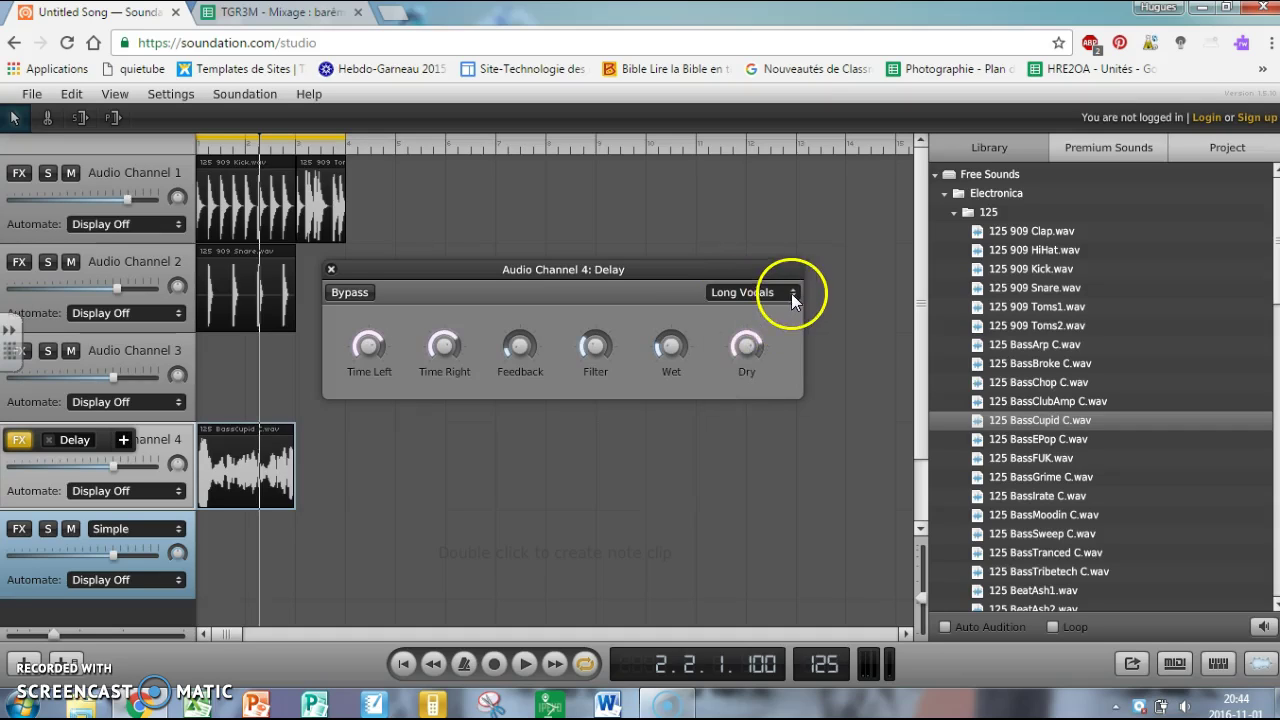
left_click(767, 359)
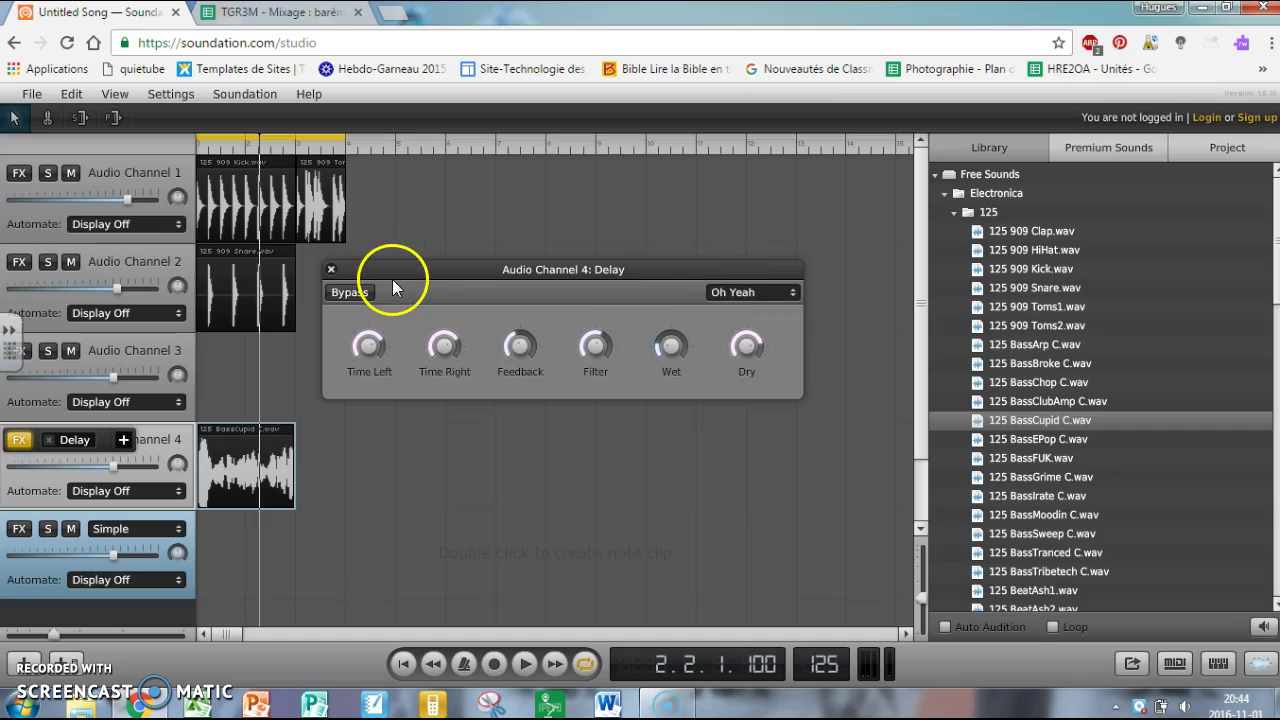
left_click(357, 292)
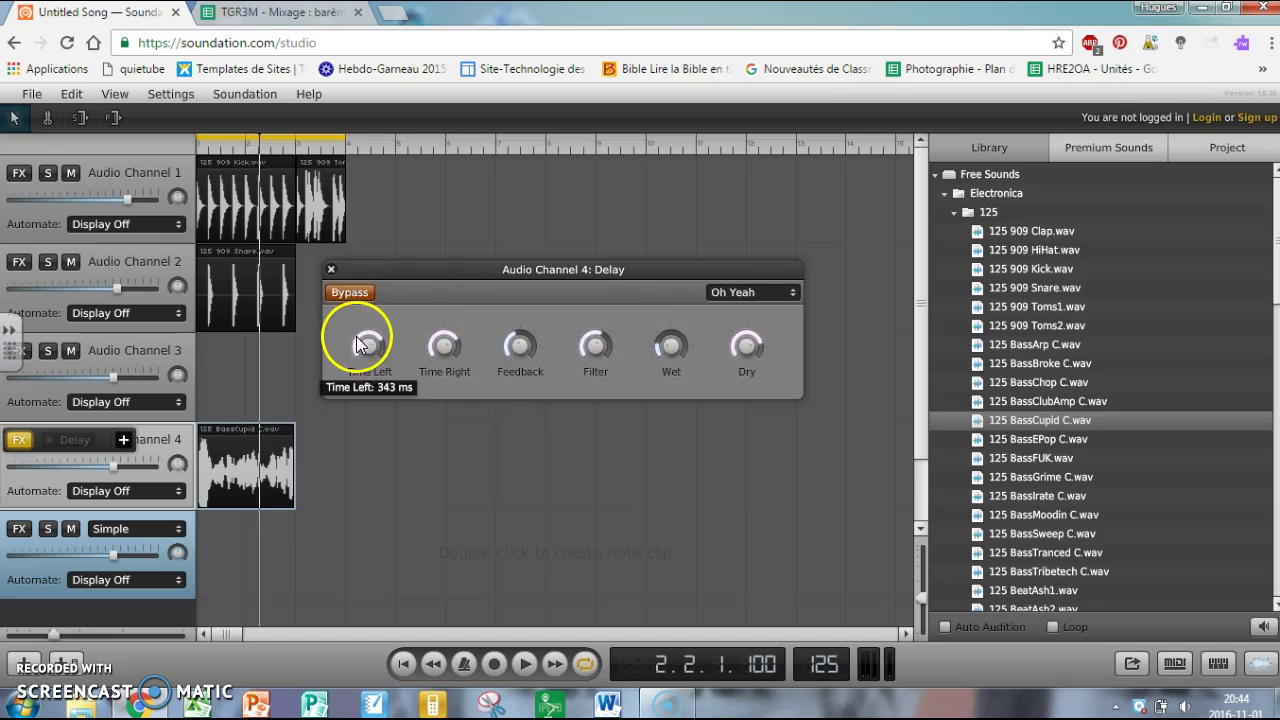
Re-enable the bypassed Delay effect on Audio Channel 4 and close its settings window.
left_click(351, 290)
left_click(351, 290)
left_click(351, 290)
left_click(116, 446)
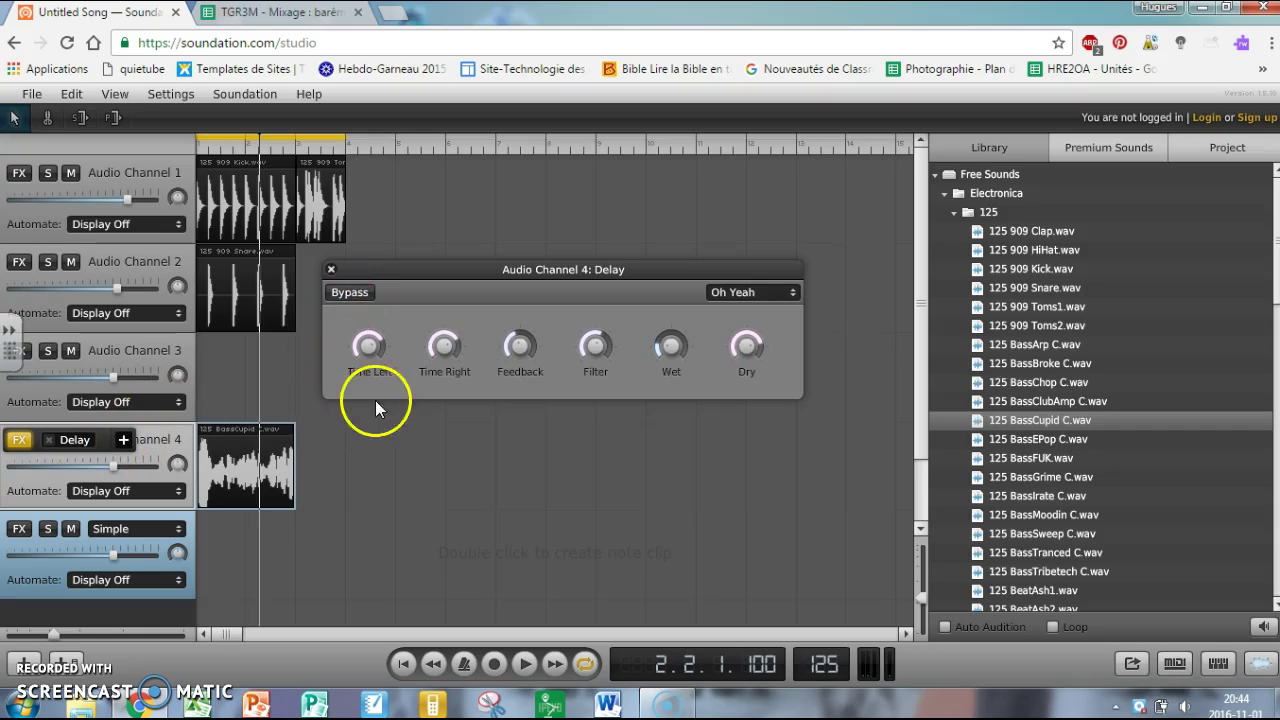
left_click(331, 270)
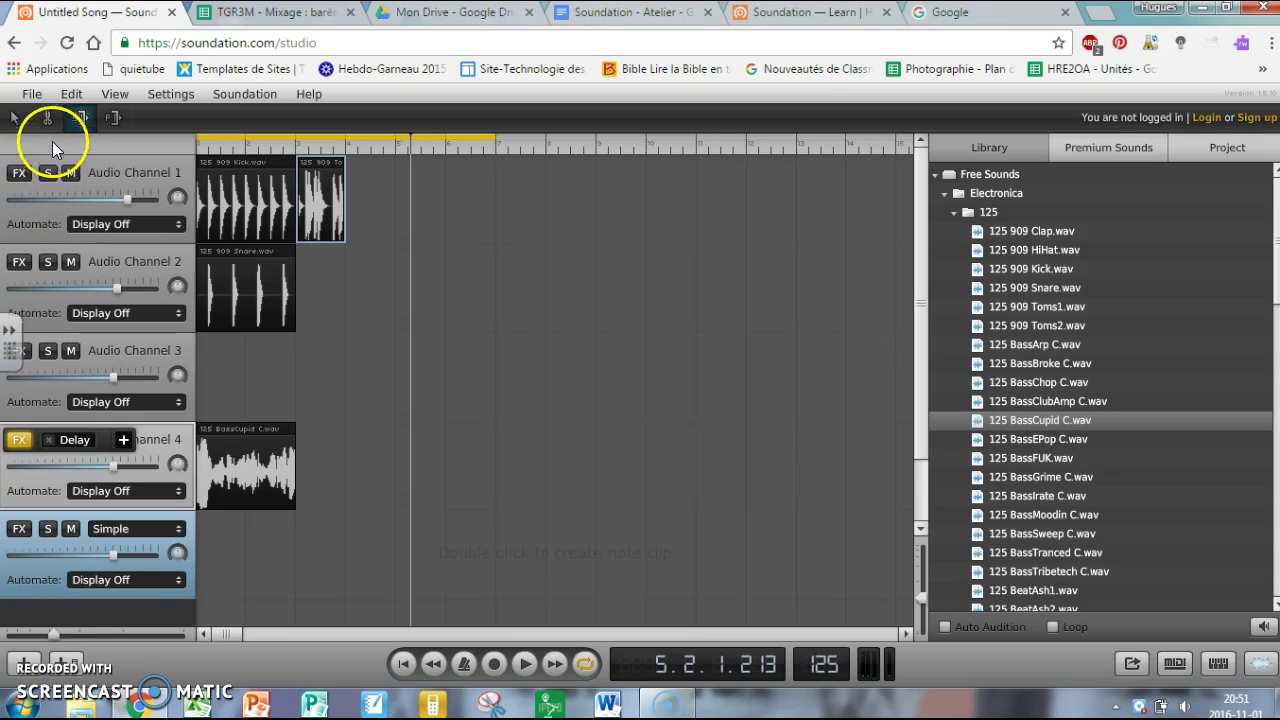
Split the BassCupid C clip on Audio Channel 4 between bars 2 and 3 and delete the short end piece.
left_click(48, 116)
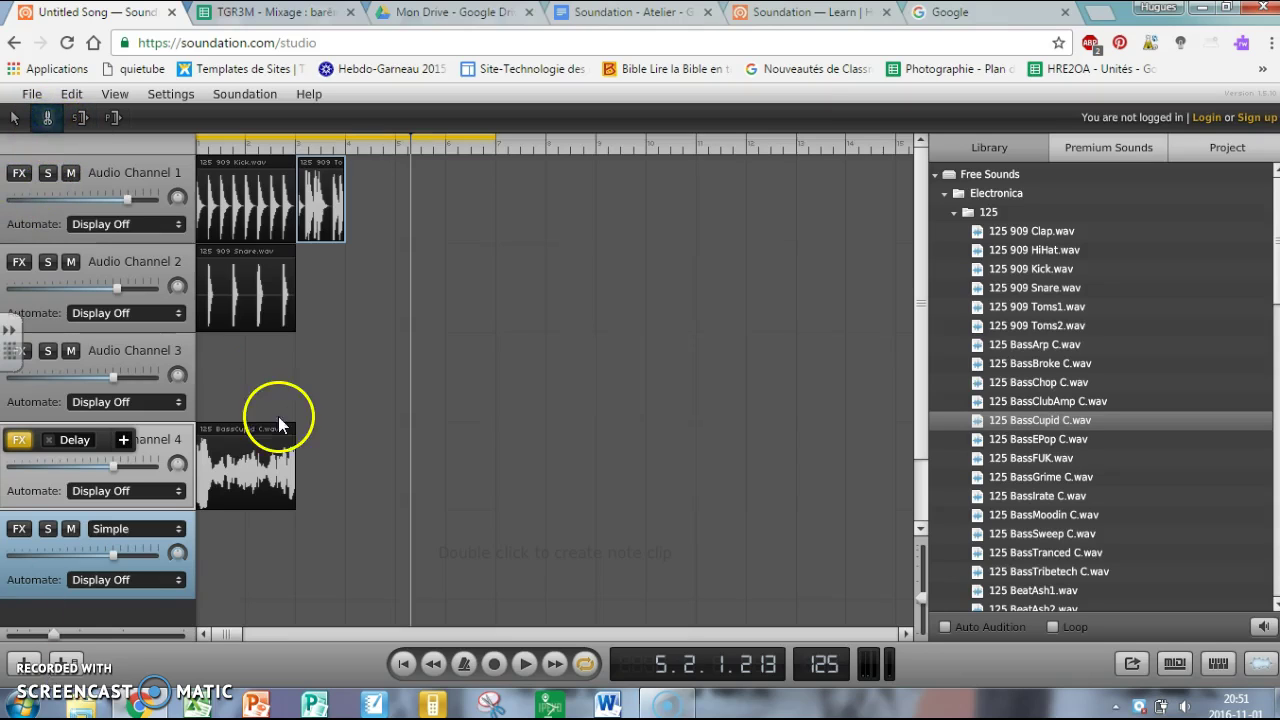
left_click(266, 484)
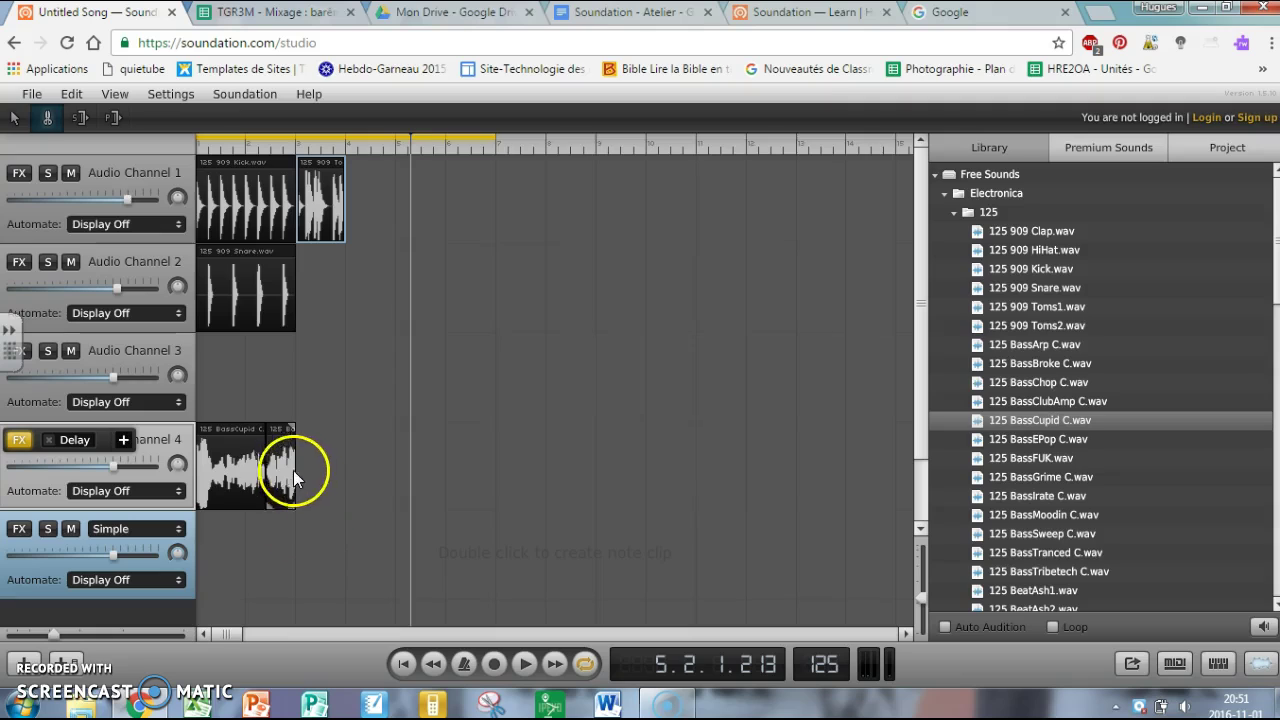
left_click(23, 116)
left_click(271, 449)
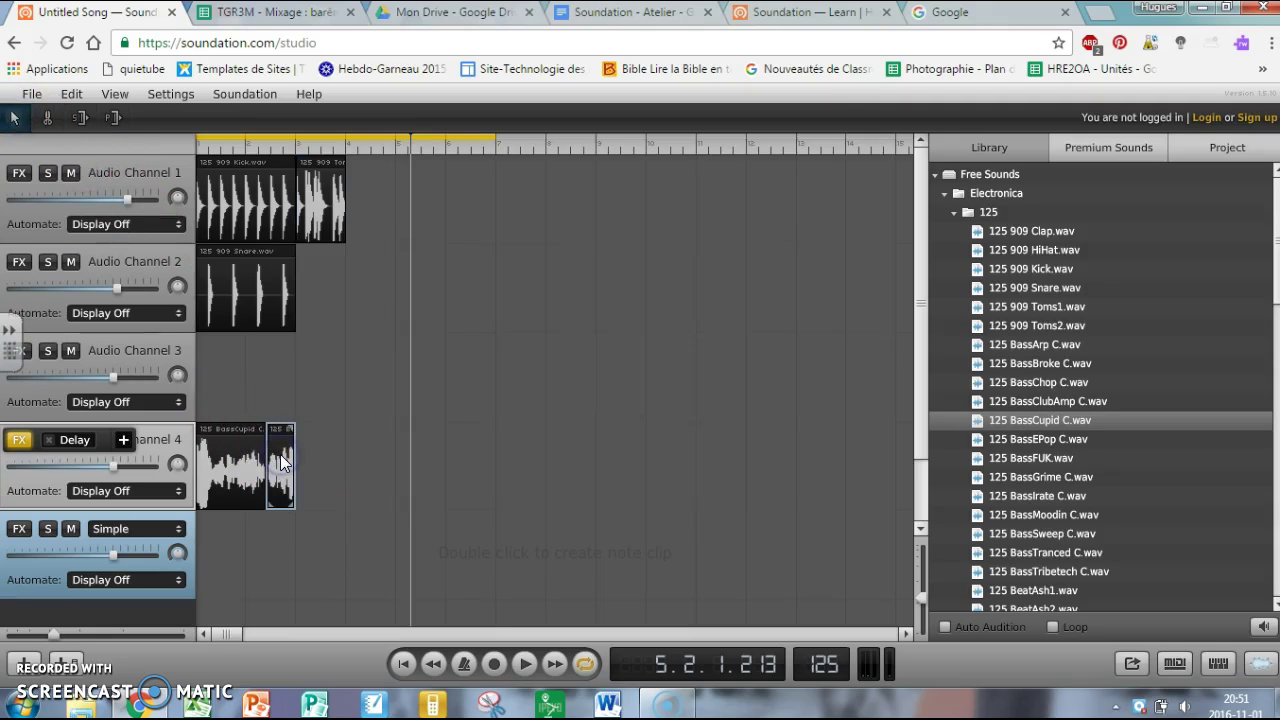
key("Delete")
Duplicate the shortened BassCupid C clip three times along Audio Channel 4, up to about bar 7, leaving small gaps between clips.
left_click(249, 456)
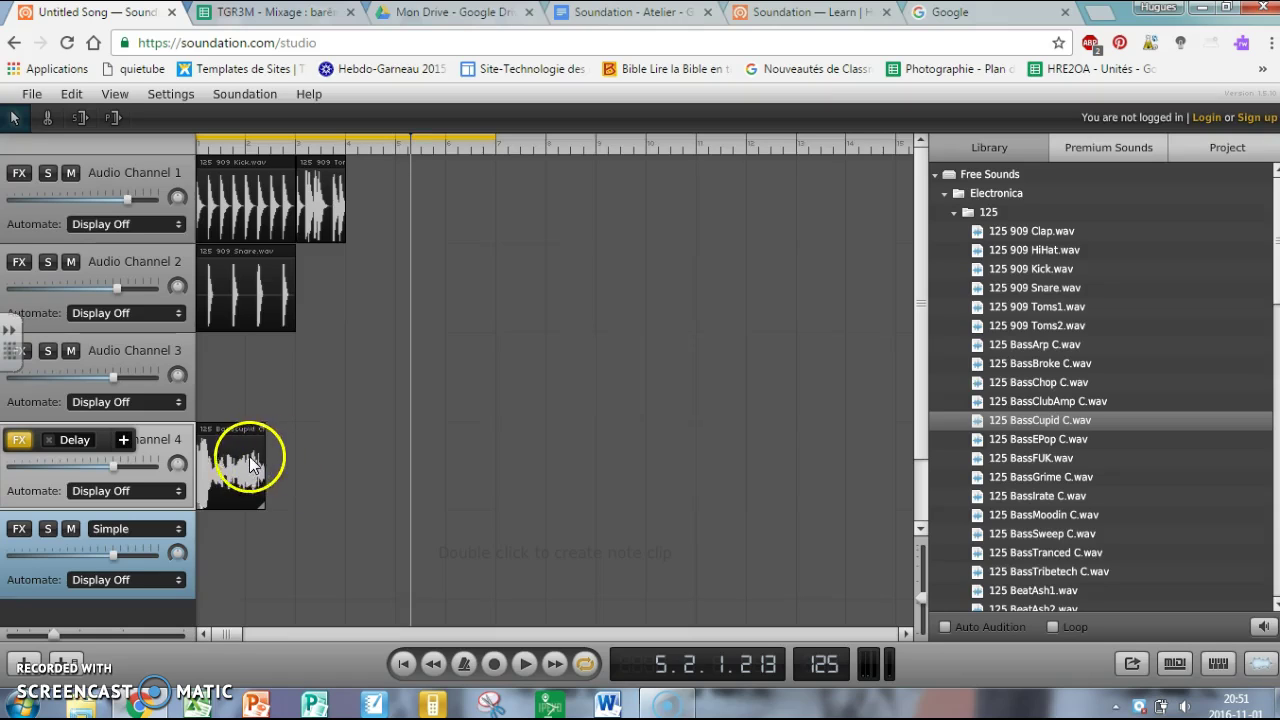
left_click(230, 441)
left_click(246, 459)
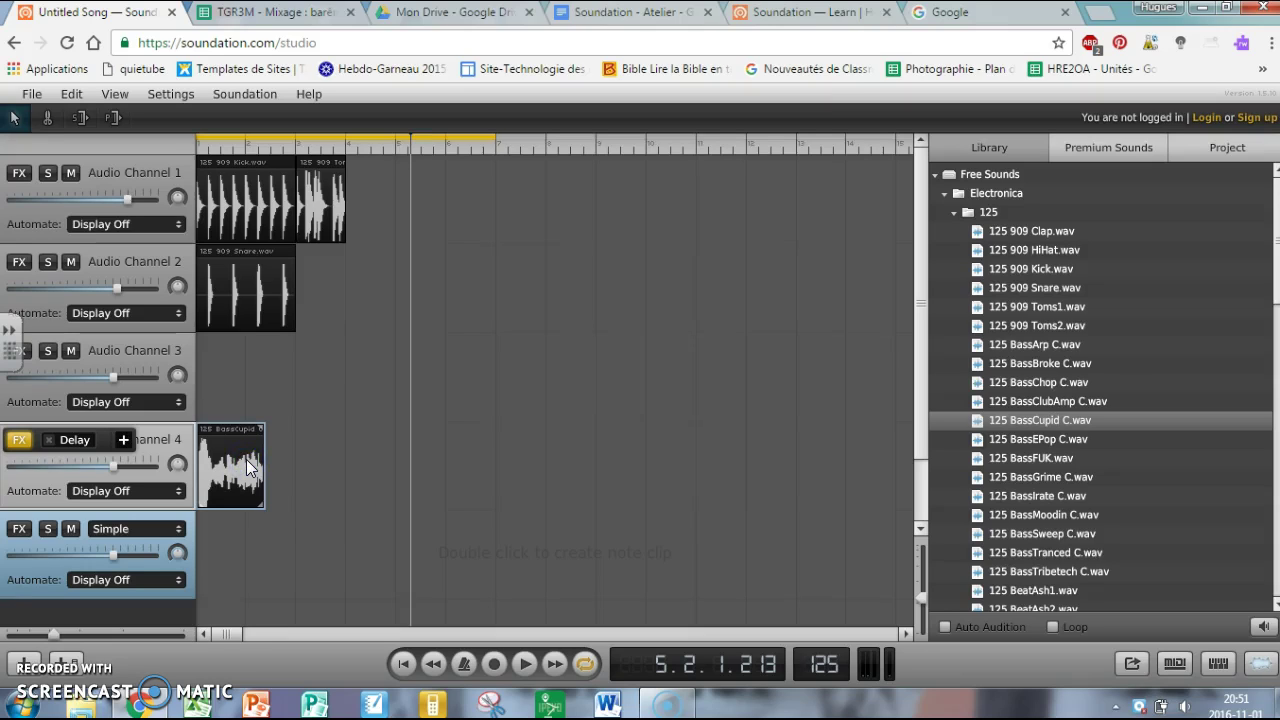
left_click_drag(246, 459, 473, 452)
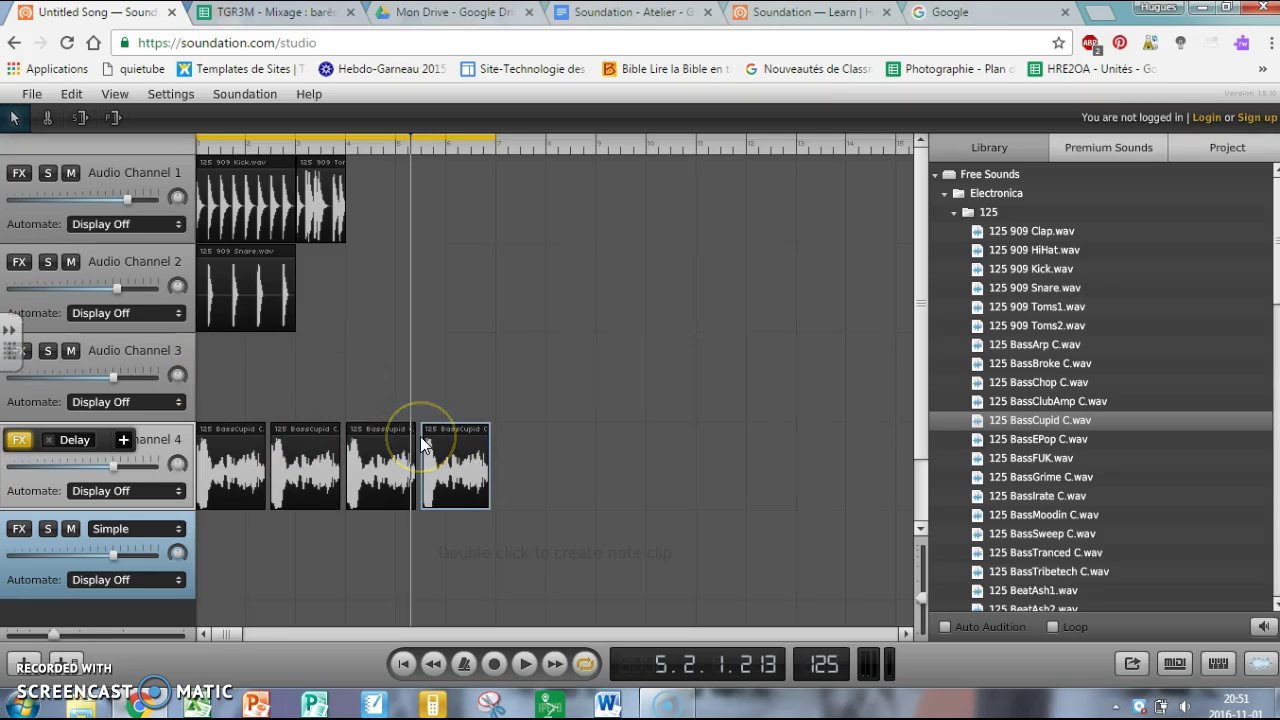
left_click(296, 362)
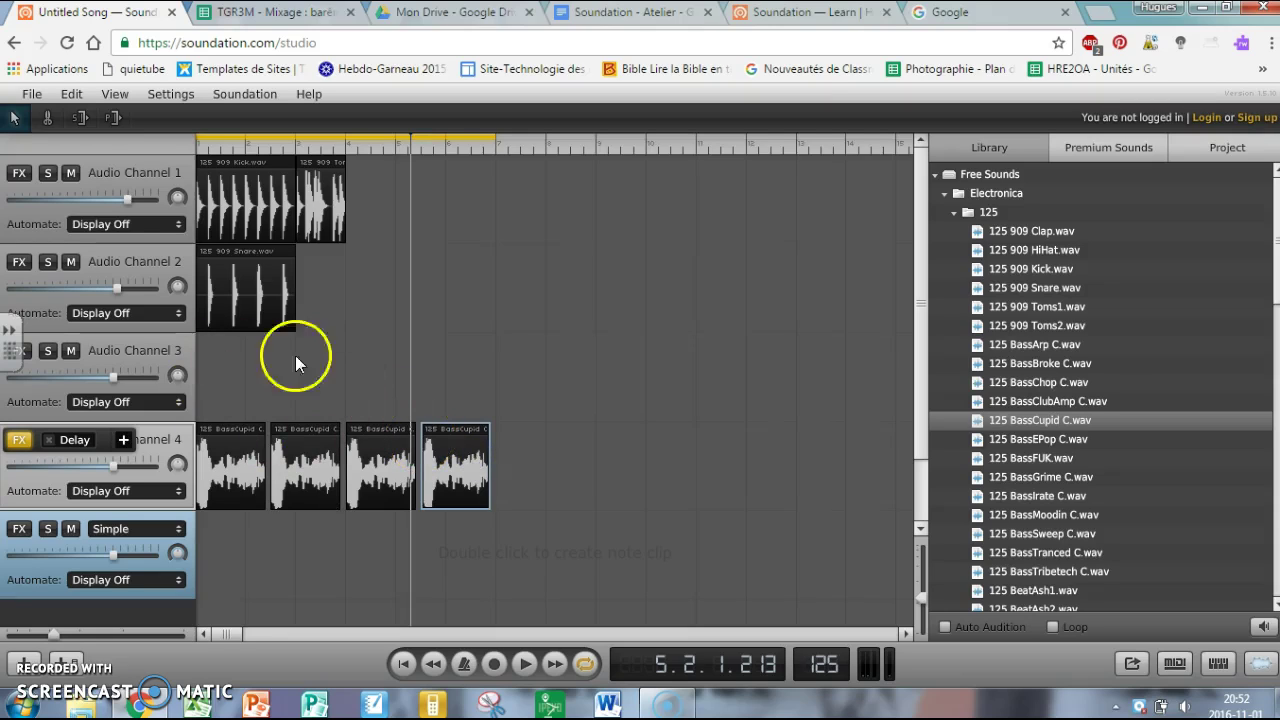
Stretch the 909 Snare clip on Audio Channel 2 to end at bar 5 with the S stretch tool.
left_click(82, 118)
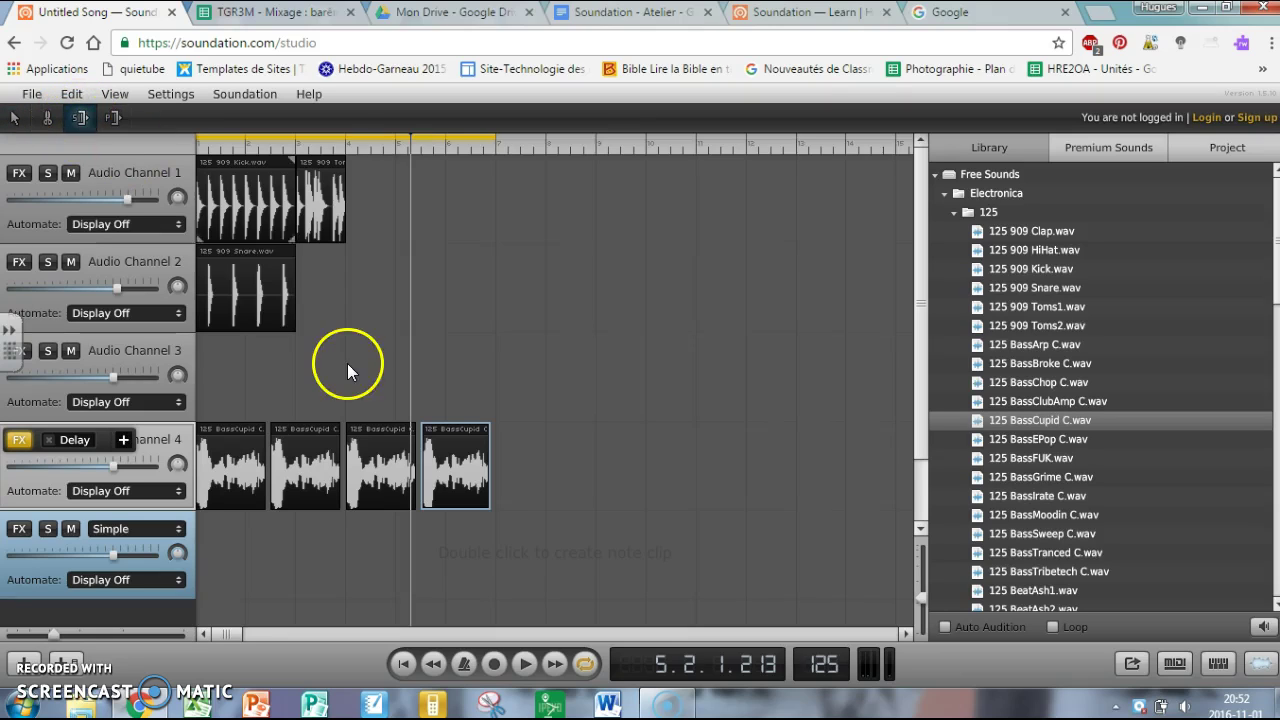
left_click(286, 314)
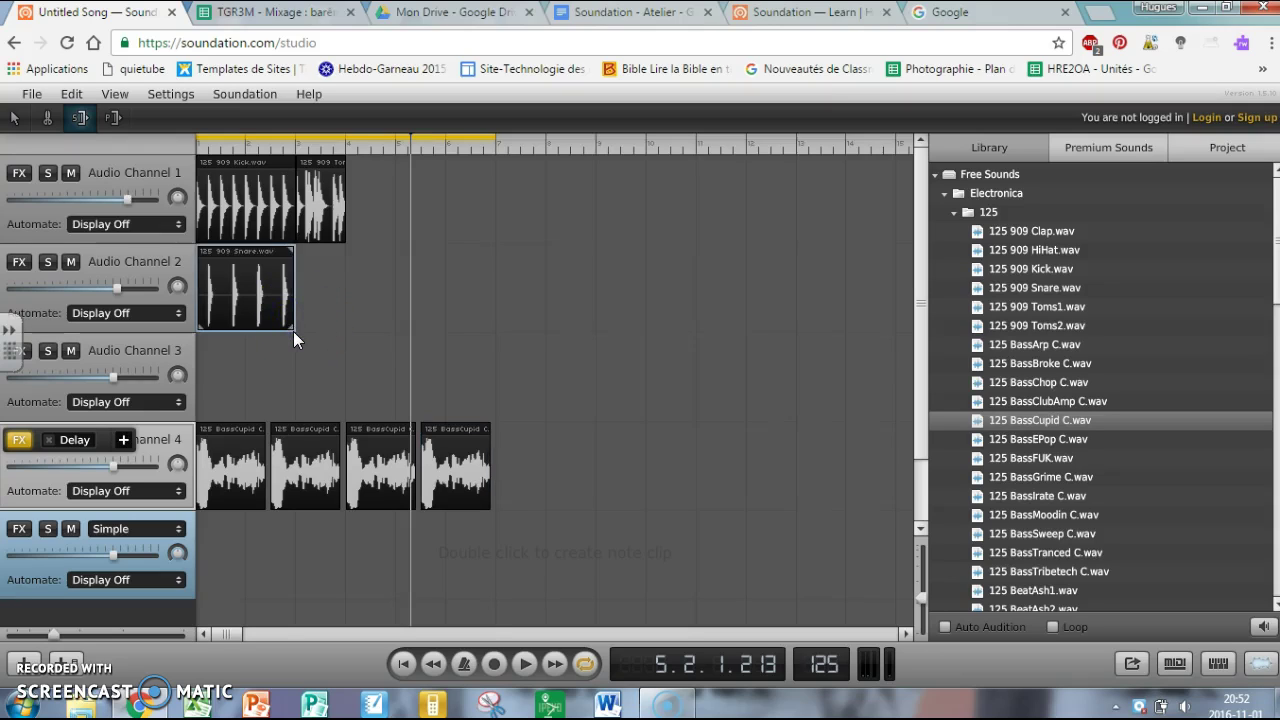
left_click_drag(291, 326, 400, 332)
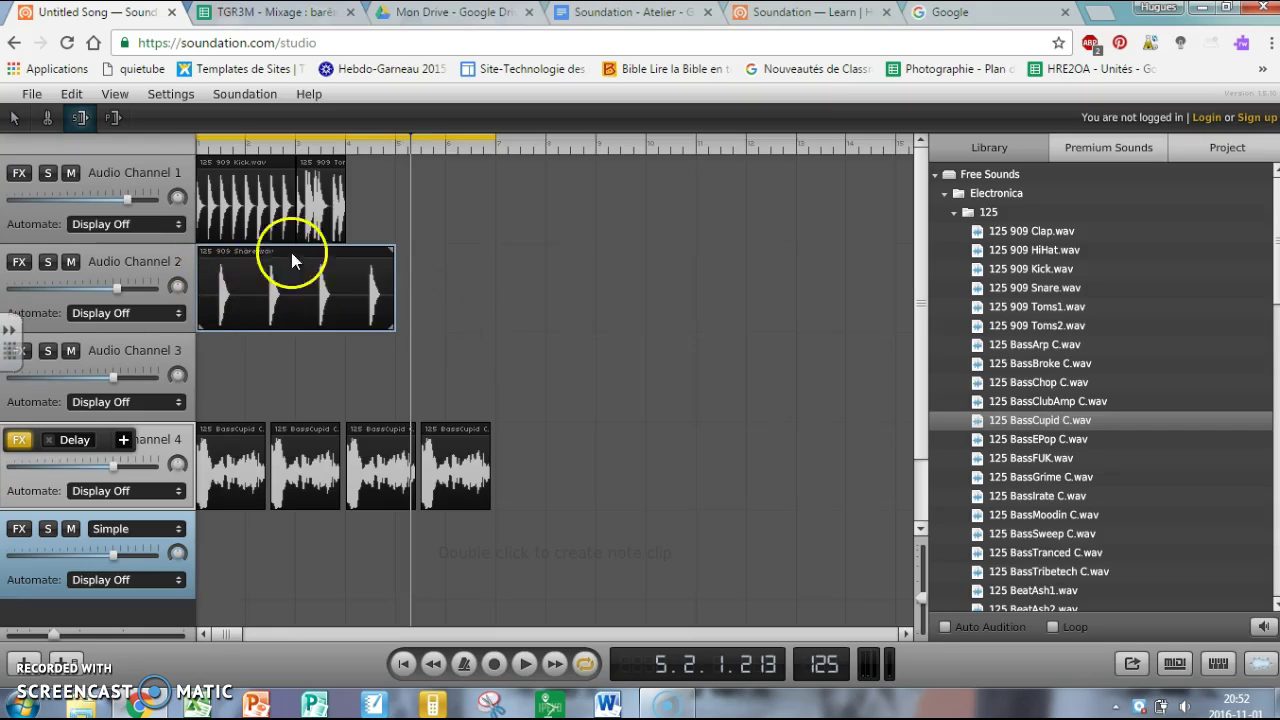
Stretch the 909 Toms1 clip on Audio Channel 1 to end at bar 7 with the P stretch tool.
left_click(111, 119)
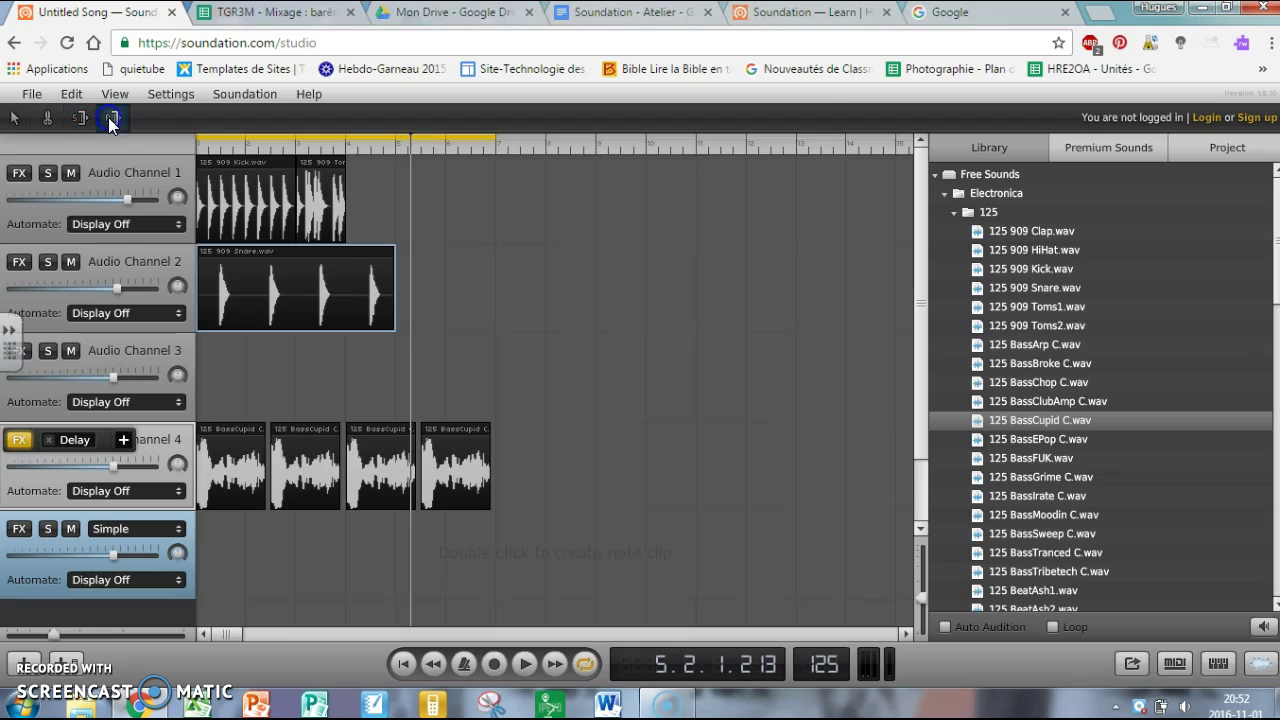
left_click(266, 186)
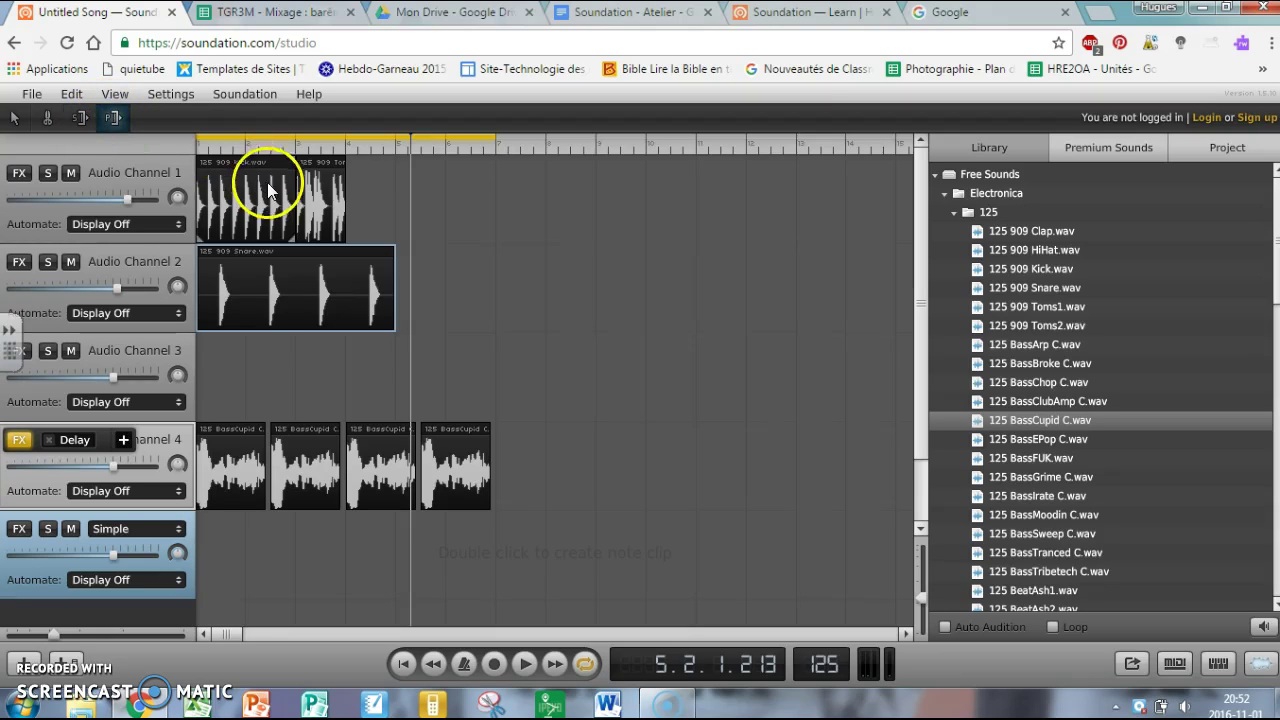
left_click(299, 213)
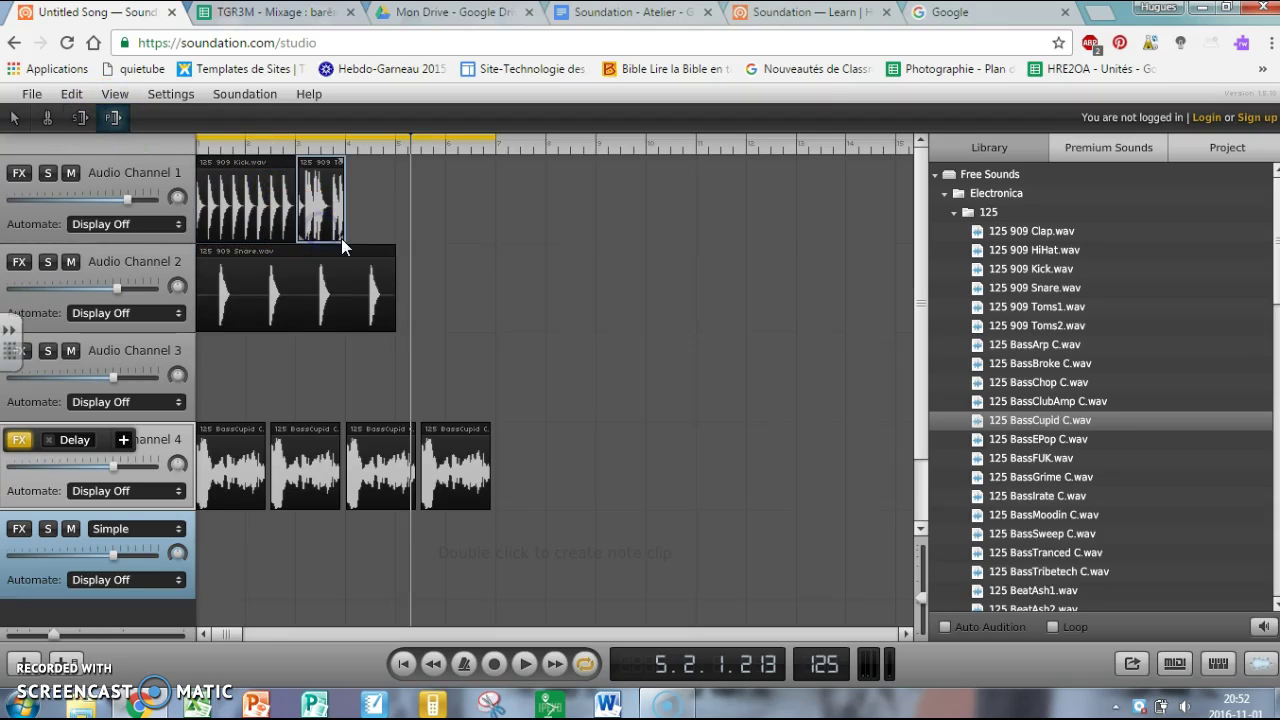
left_click_drag(341, 243, 493, 239)
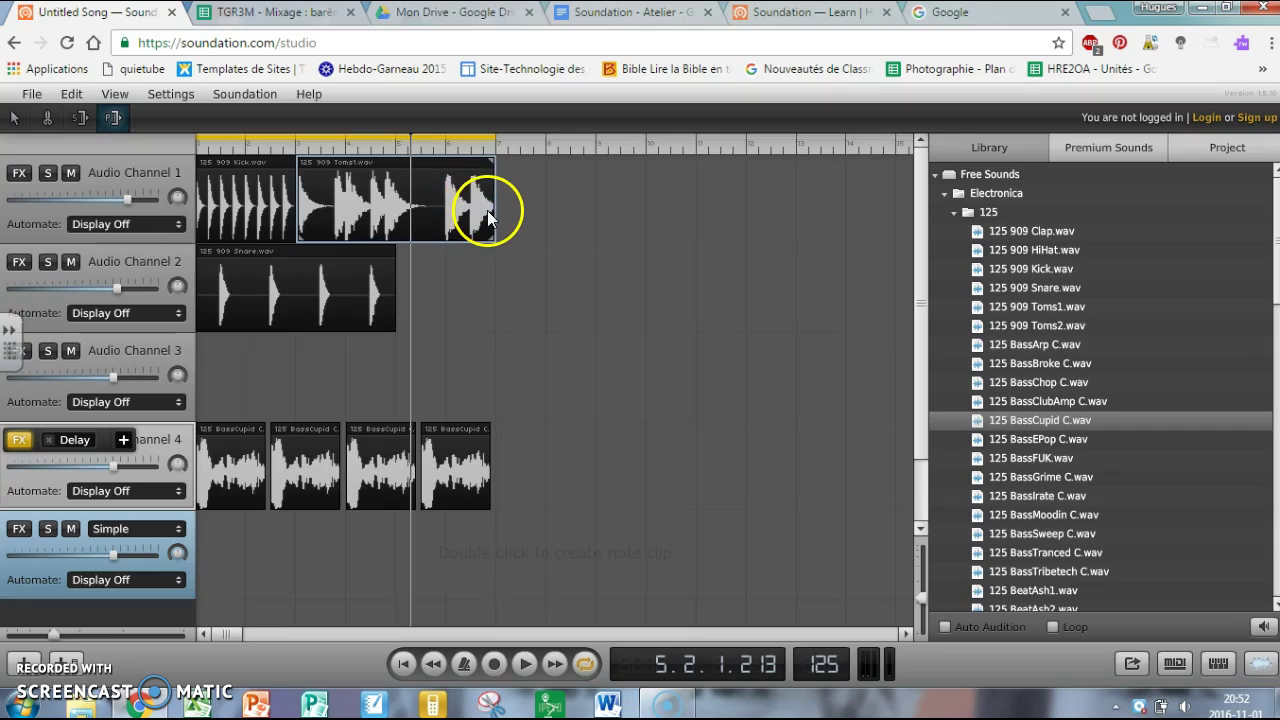
left_click(516, 218)
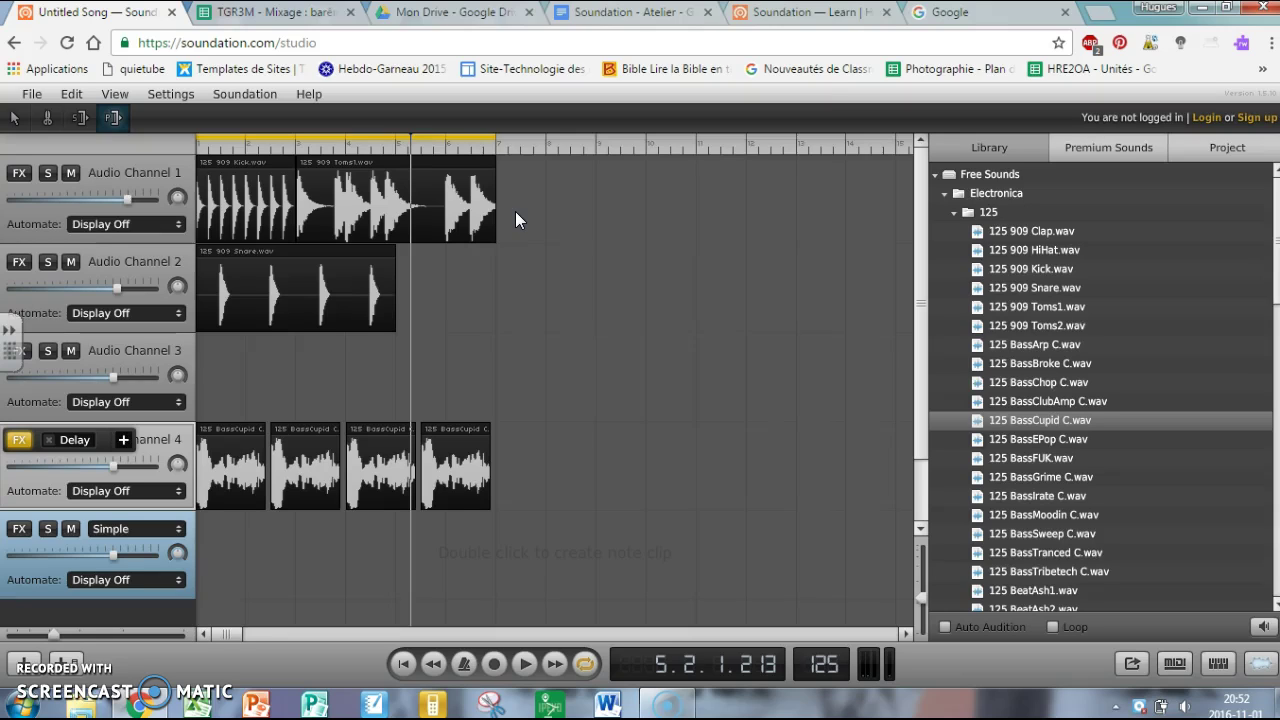
left_click(424, 256)
left_click(380, 475)
left_click(223, 423)
left_click(74, 310)
Try different pan positions on Audio Channel 1 and return the pan to its original setting.
left_click(177, 199)
left_click(156, 173)
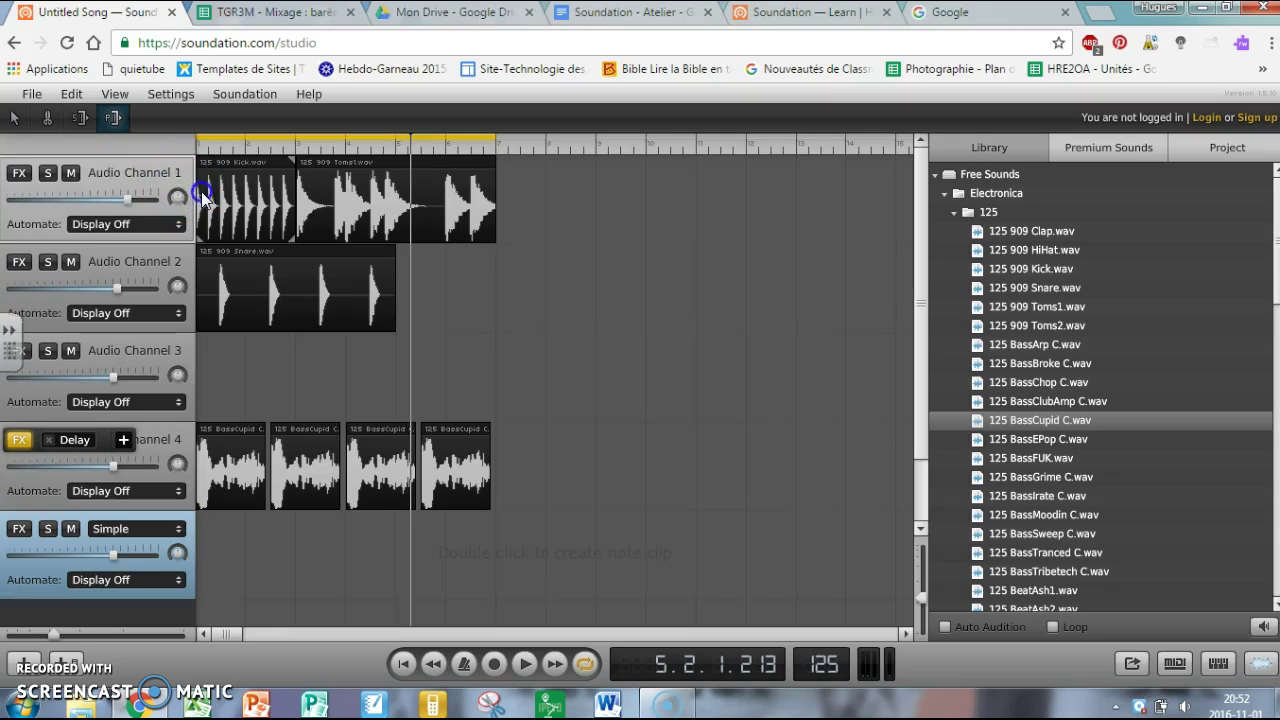
left_click_drag(171, 200, 162, 203)
left_click(178, 196)
left_click_drag(172, 200, 175, 218)
left_click(175, 200)
Export the song as a .wav file and save it as mixdown in the Bureau (desktop) folder.
left_click(31, 96)
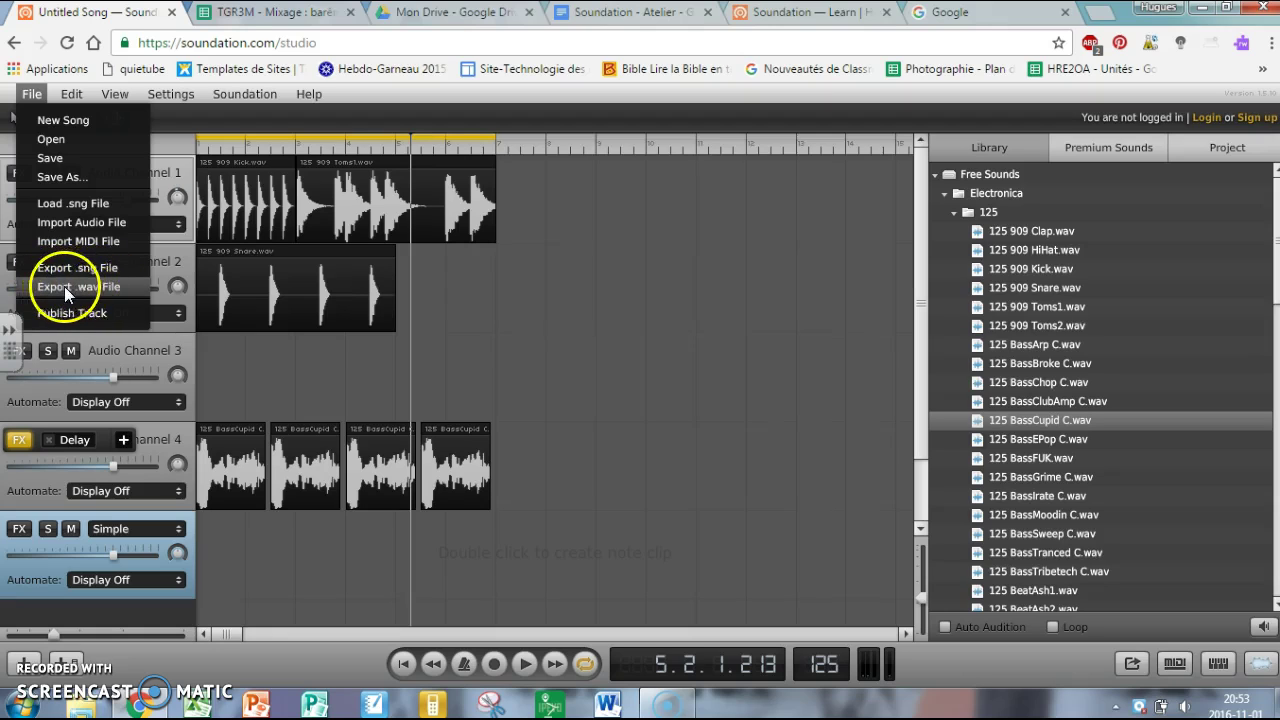
left_click(116, 290)
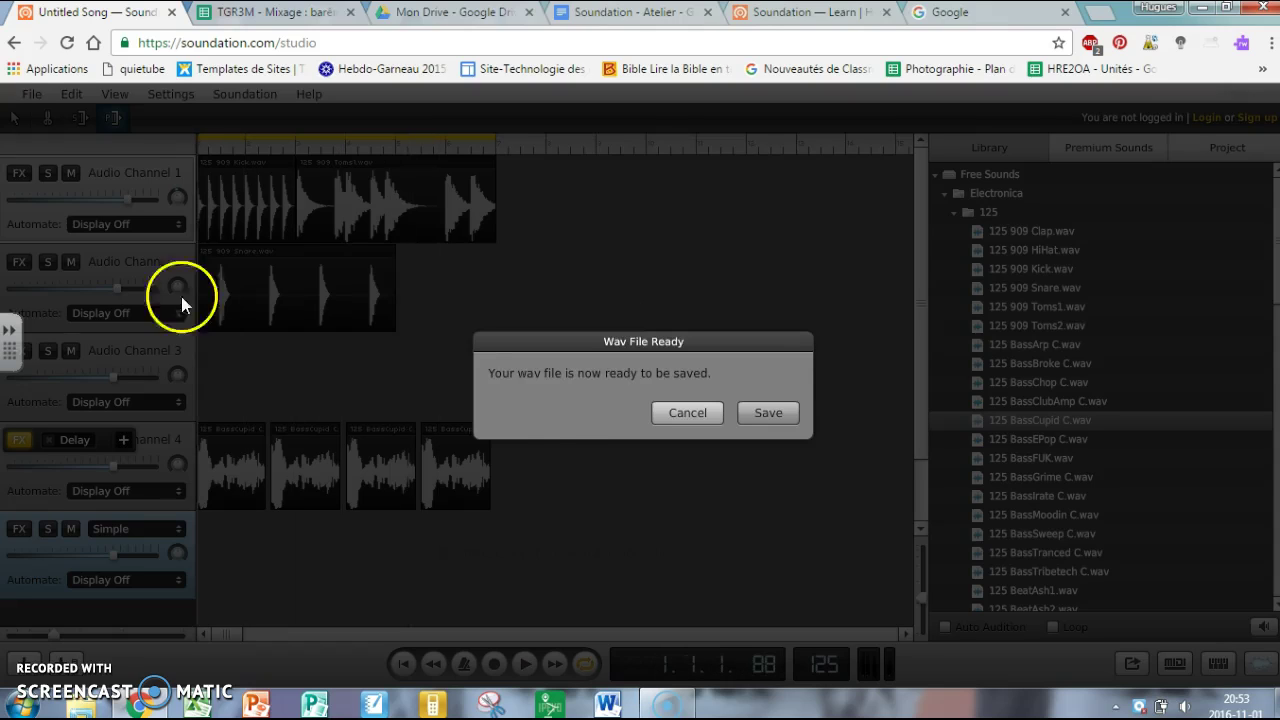
left_click(690, 416)
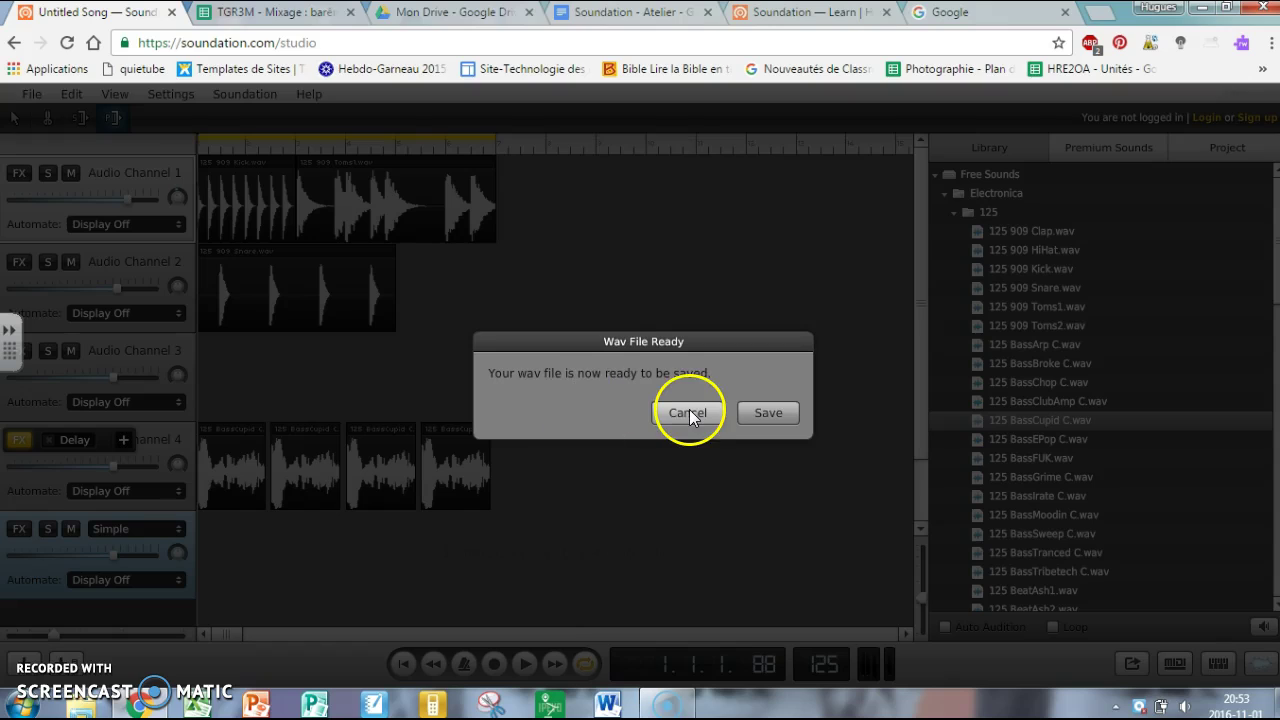
left_click(767, 412)
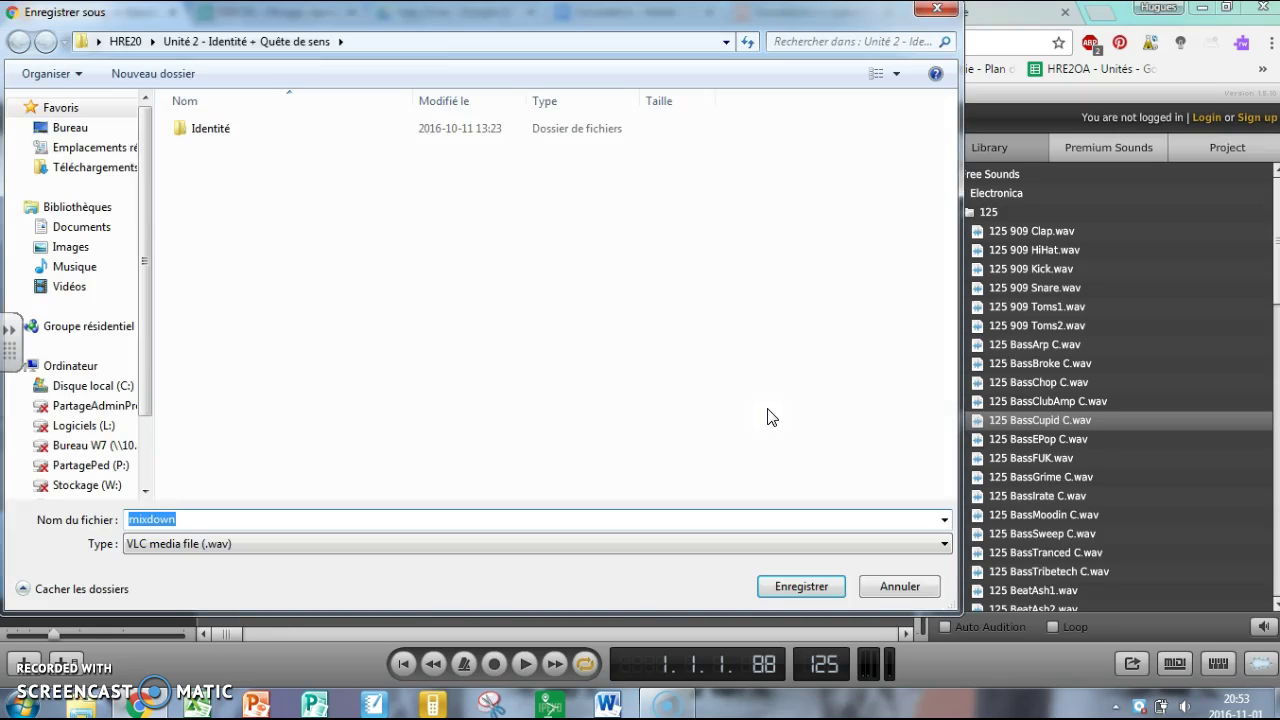
left_click(72, 128)
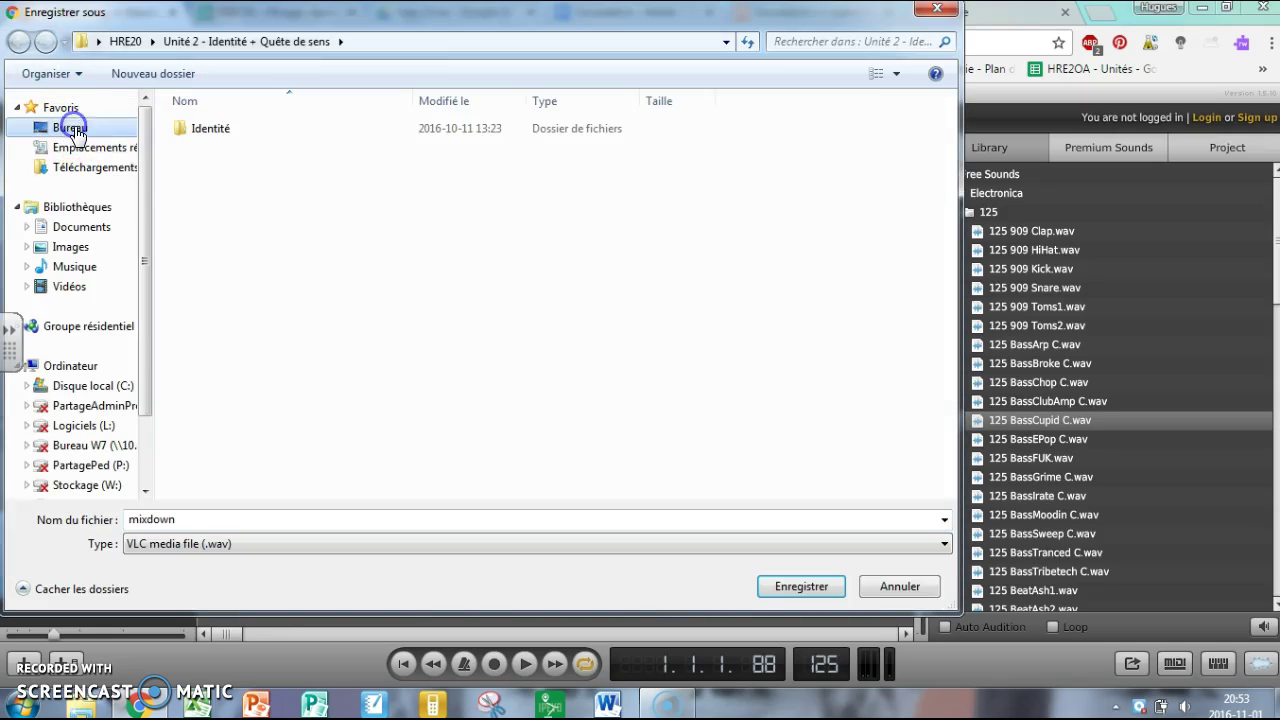
left_click(796, 587)
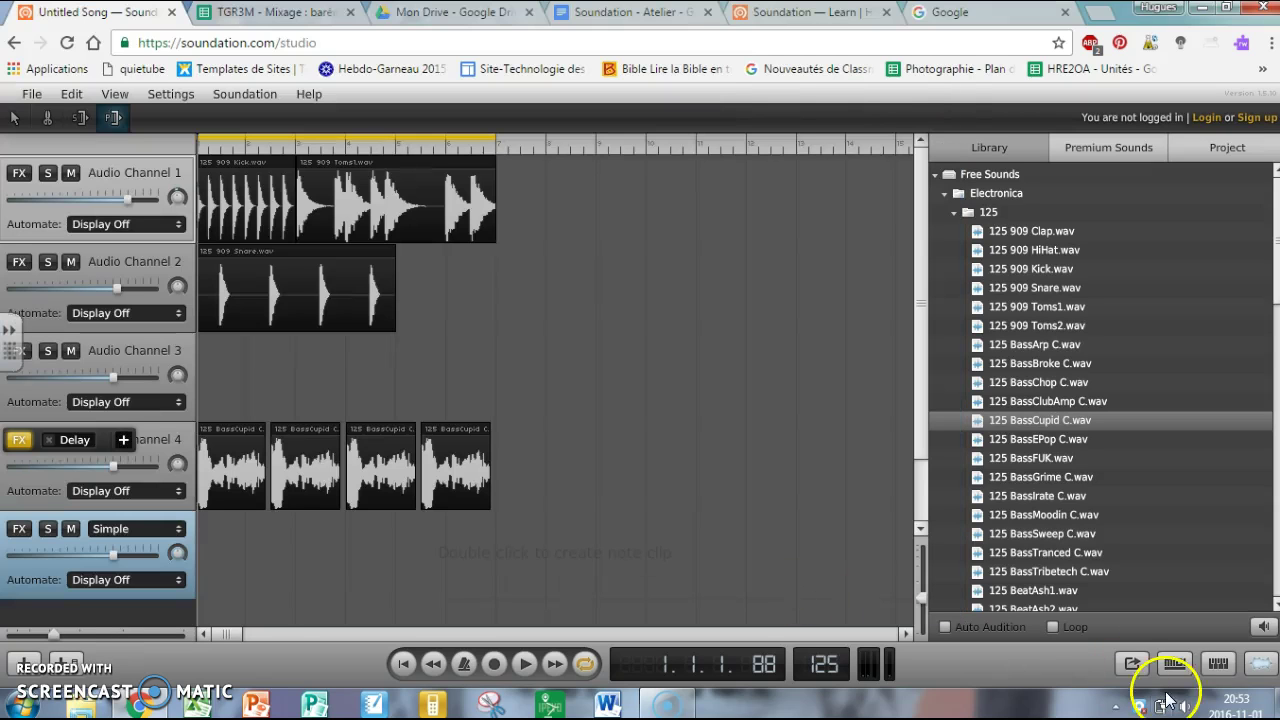
Show the desktop and try to move the mixdown file into the empty area away from the other icons.
left_click(1274, 704)
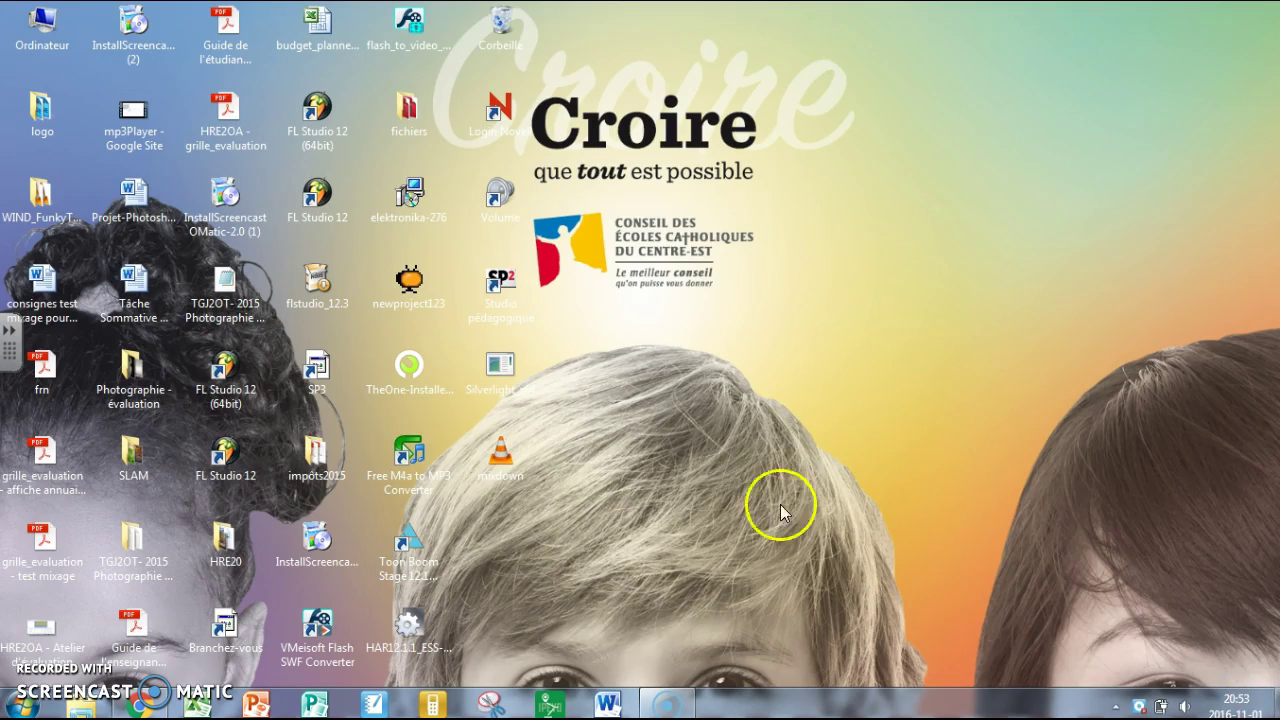
left_click_drag(500, 455, 866, 186)
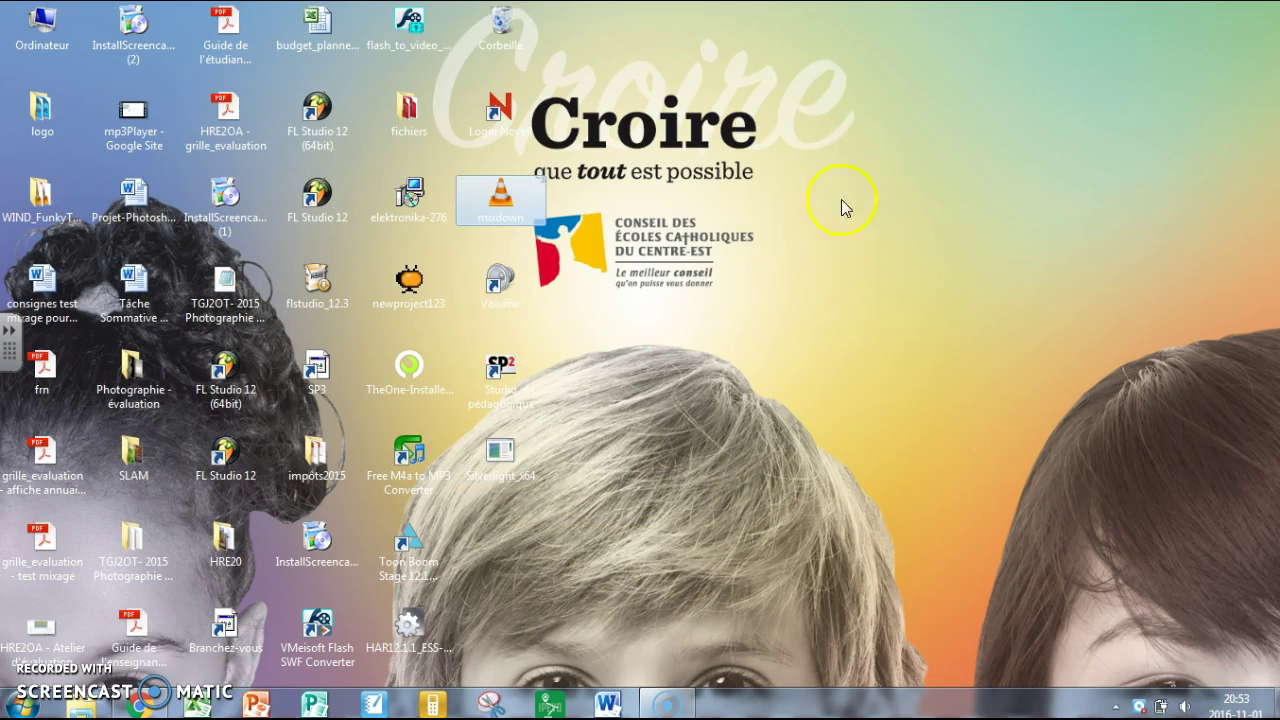
left_click_drag(497, 200, 925, 190)
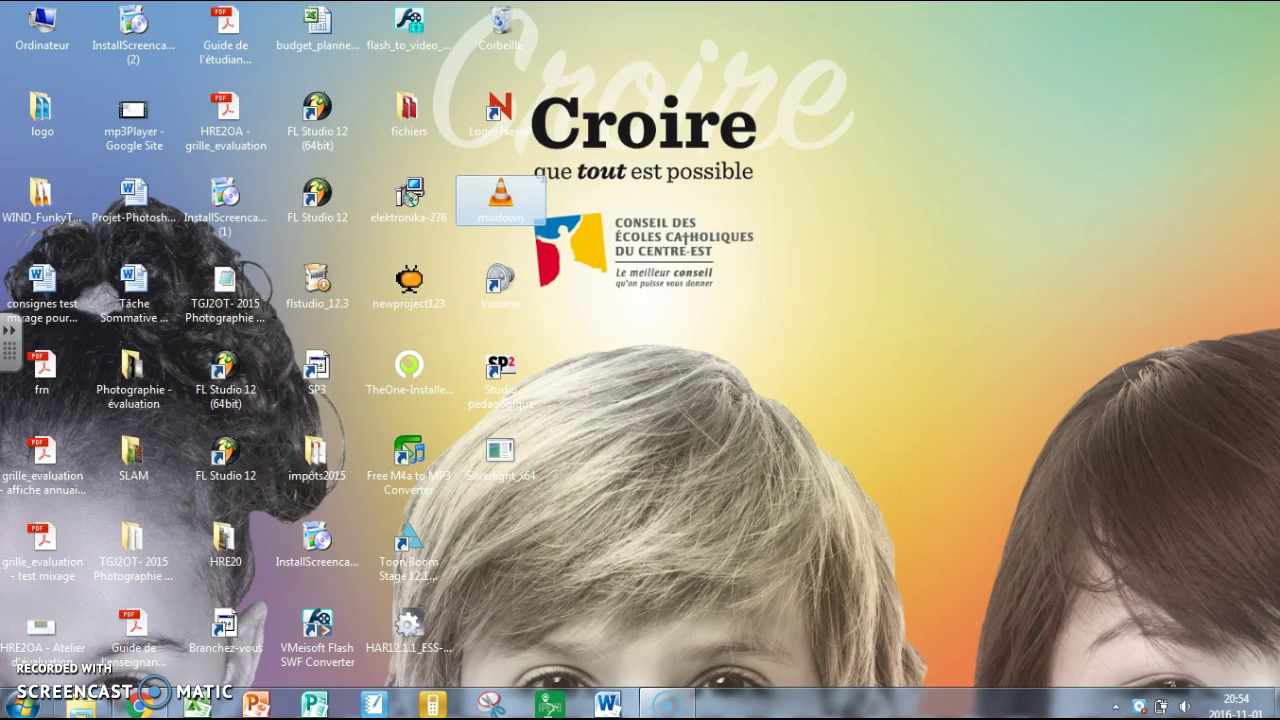
Search the installed programs for "audacity", launch Audacity and lower the system volume.
left_click(28, 706)
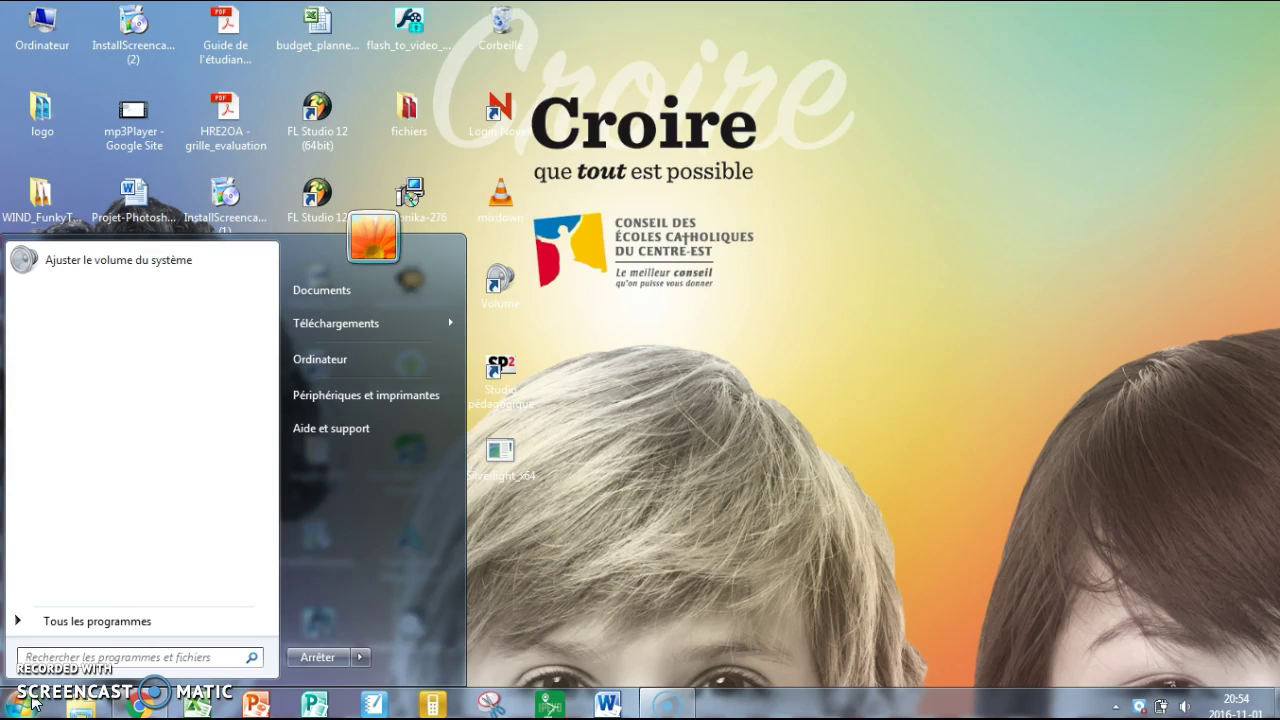
type("au")
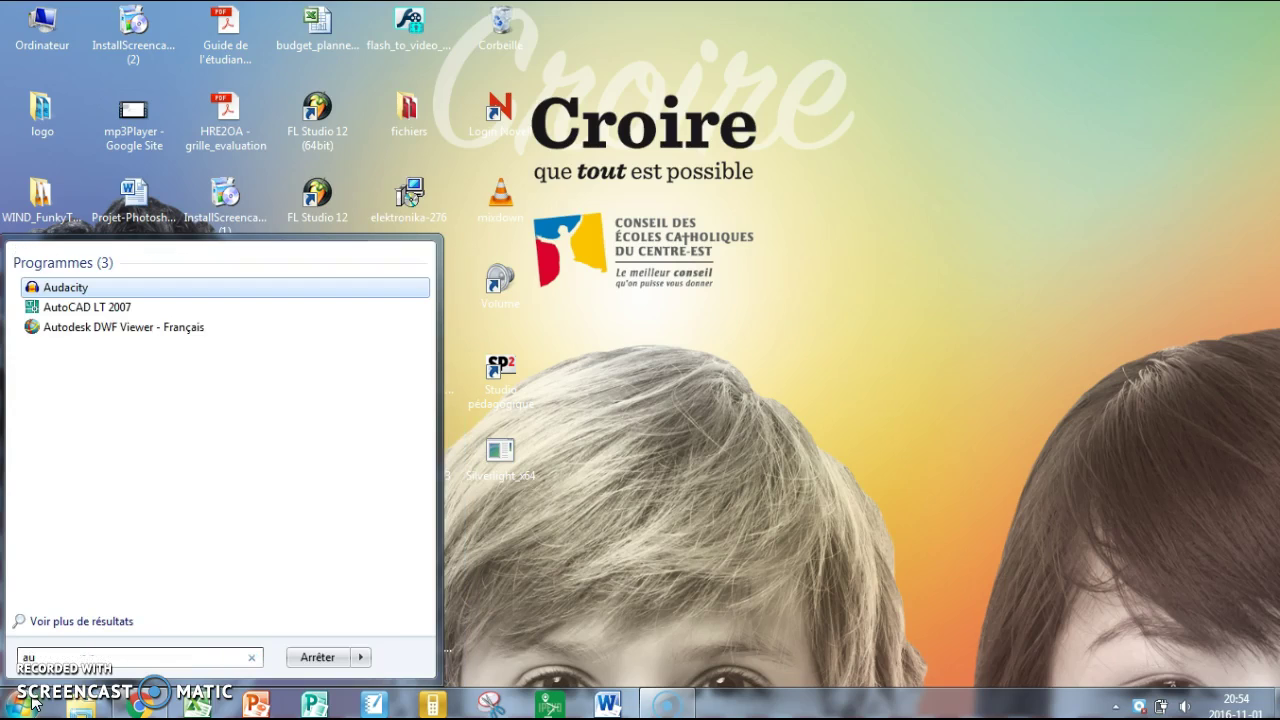
type("dacit")
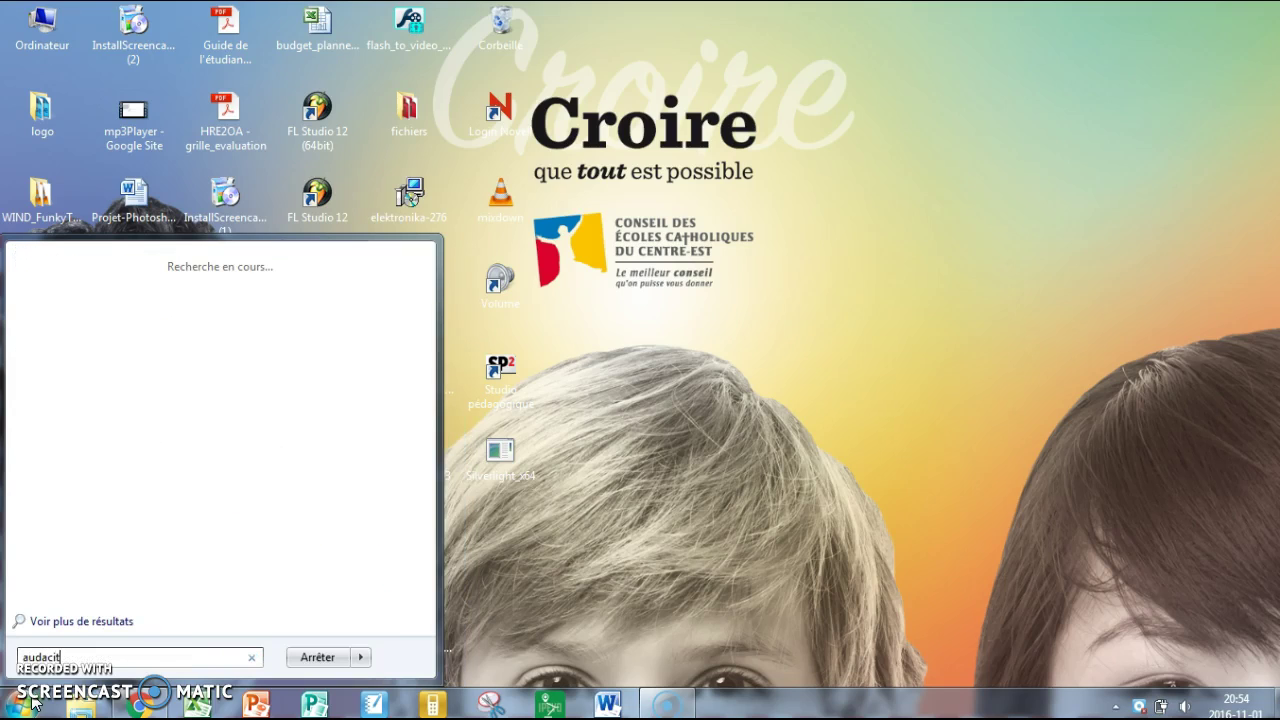
type("y")
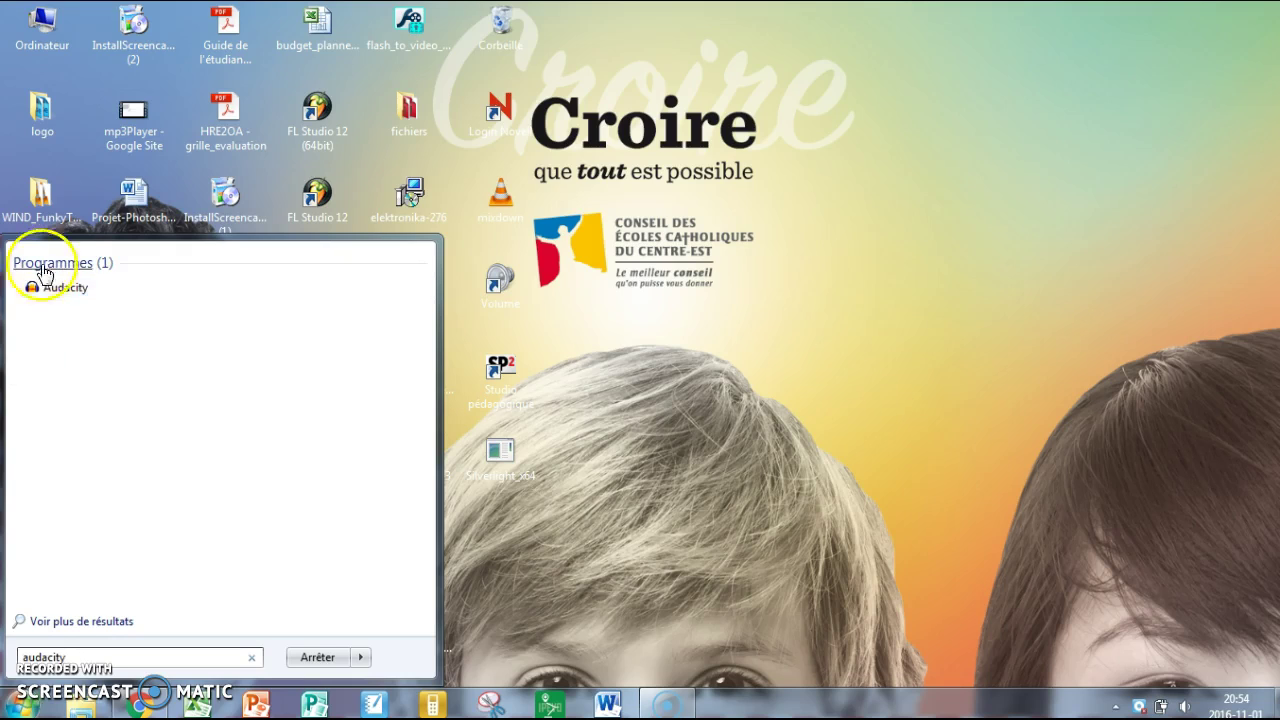
left_click(60, 289)
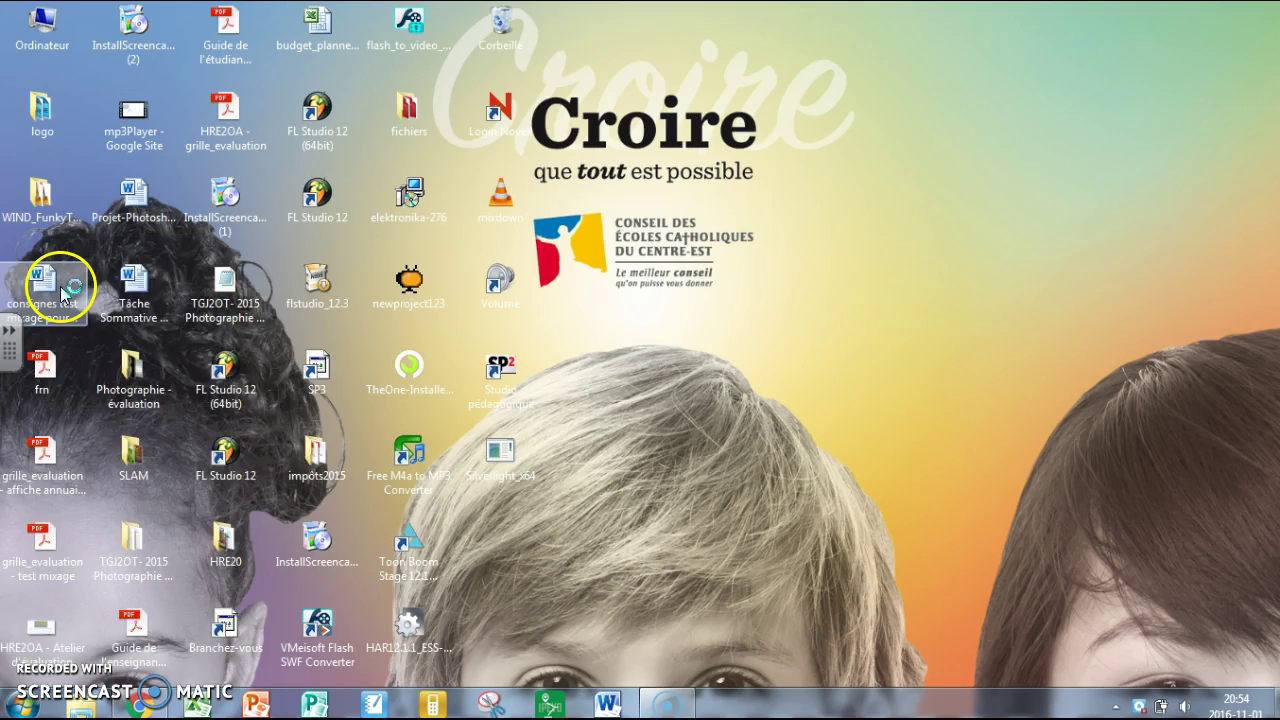
key("XF86AudioLowerVolume")
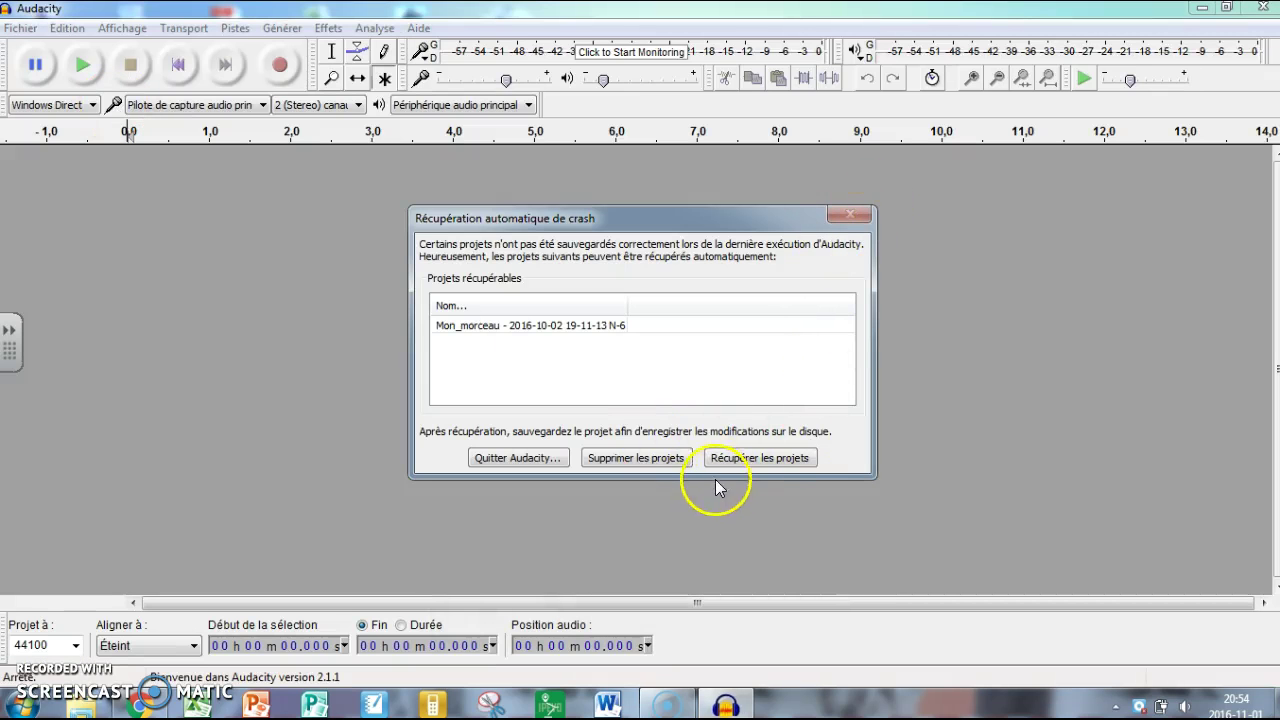
Delete the recoverable Mon_morceau project offered by Audacity's crash recovery and confirm the deletion.
left_click(615, 461)
left_click(668, 421)
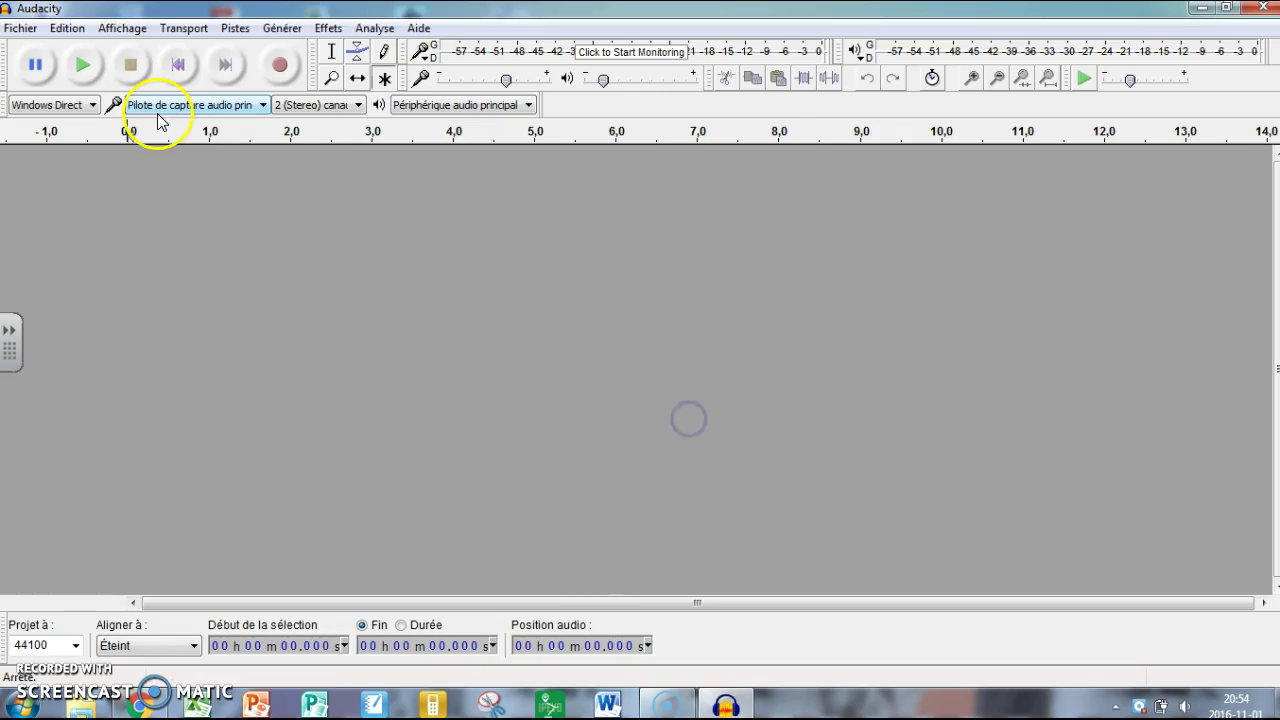
Open the mixdown audio file from the Bureau (desktop) folder in Audacity.
left_click(20, 28)
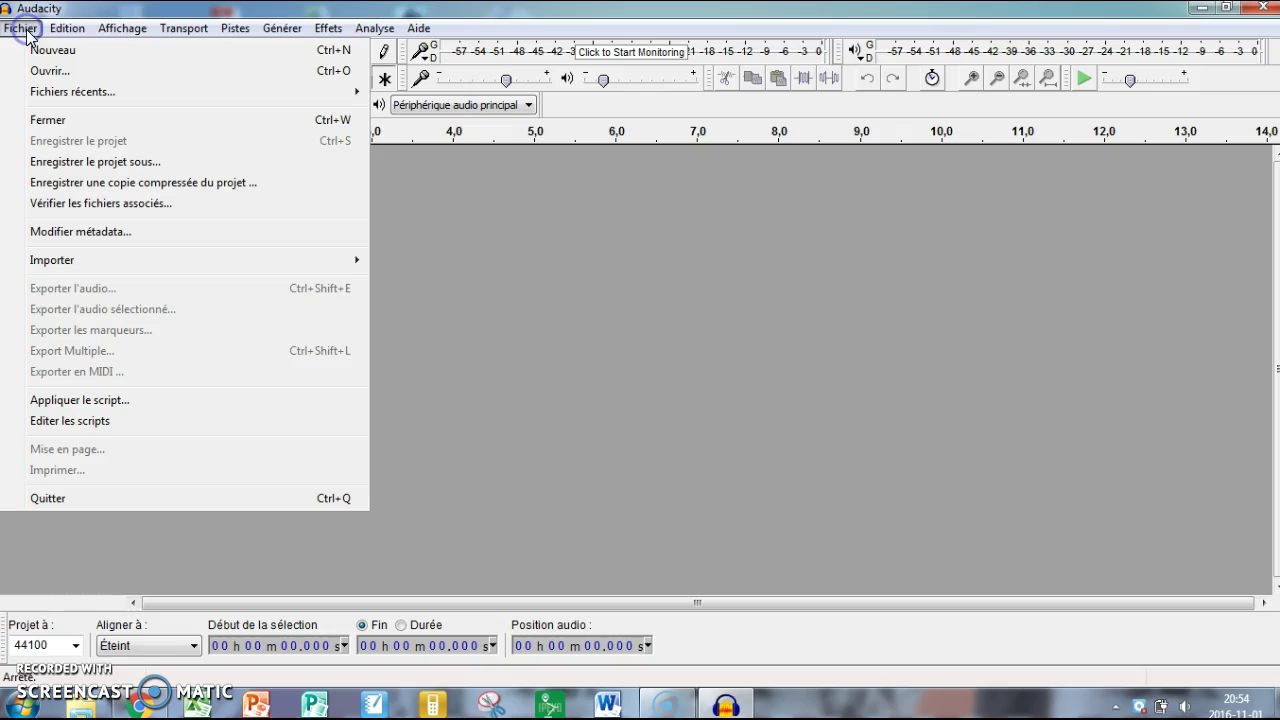
left_click(80, 71)
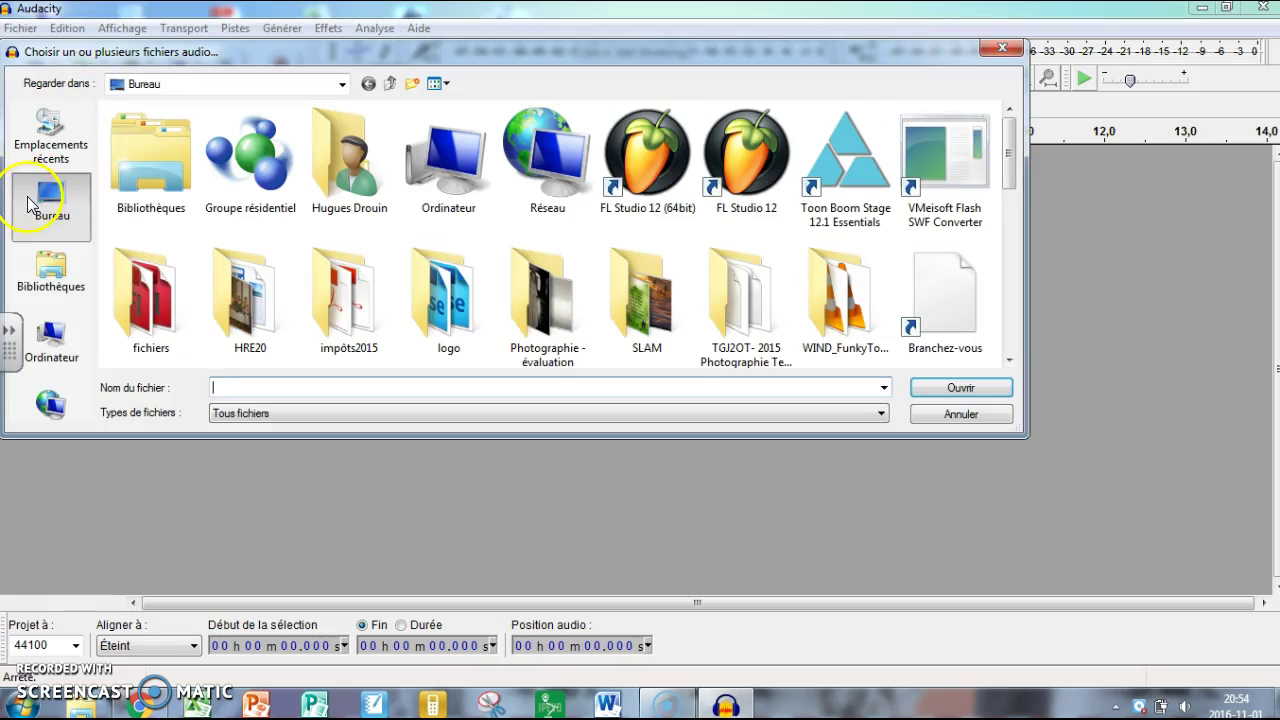
left_click(57, 187)
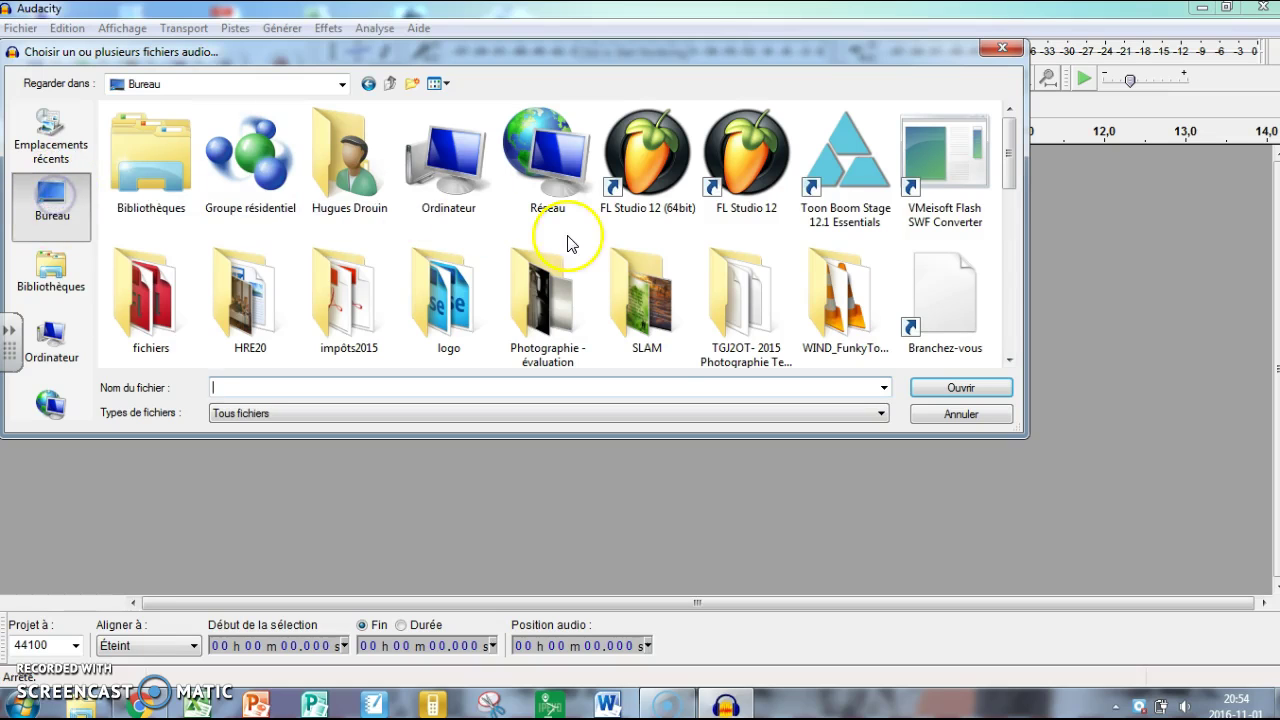
left_click_drag(1010, 162, 1025, 387)
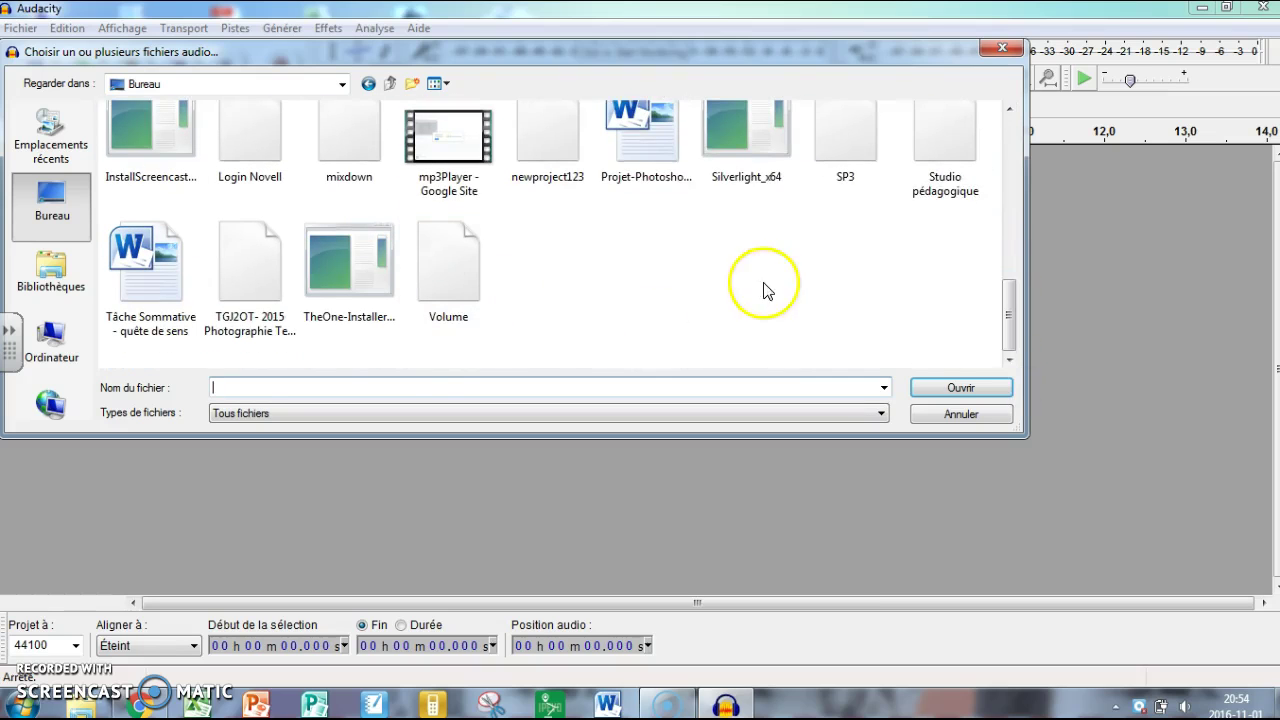
scroll(550, 315, "up", 10)
scroll(553, 318, "down", 6)
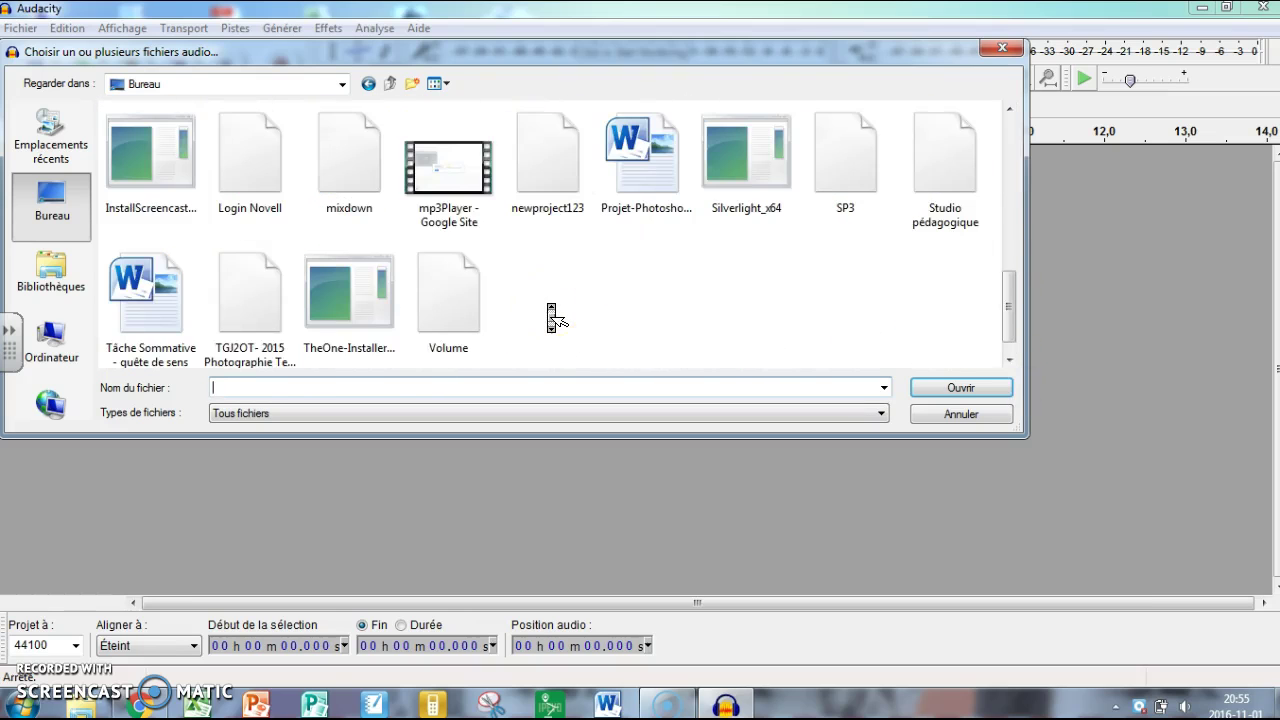
scroll(553, 318, "up", 2)
scroll(547, 303, "up", 5)
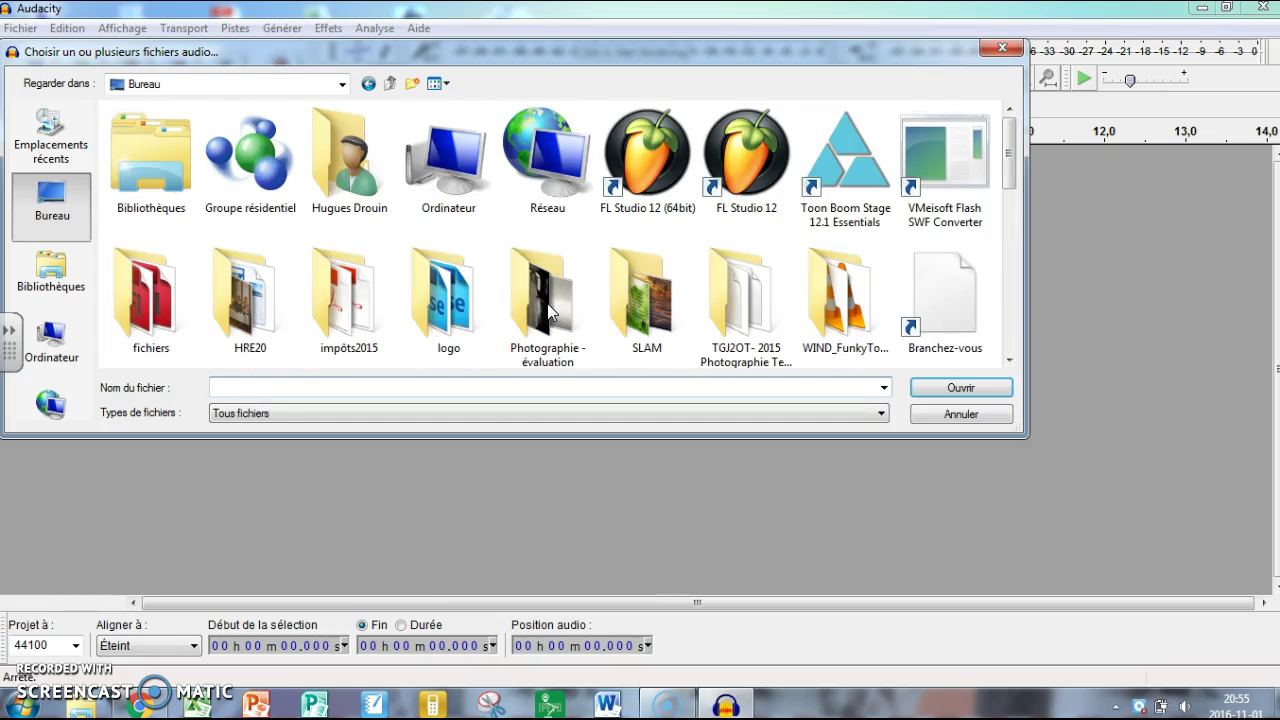
scroll(547, 303, "down", 8)
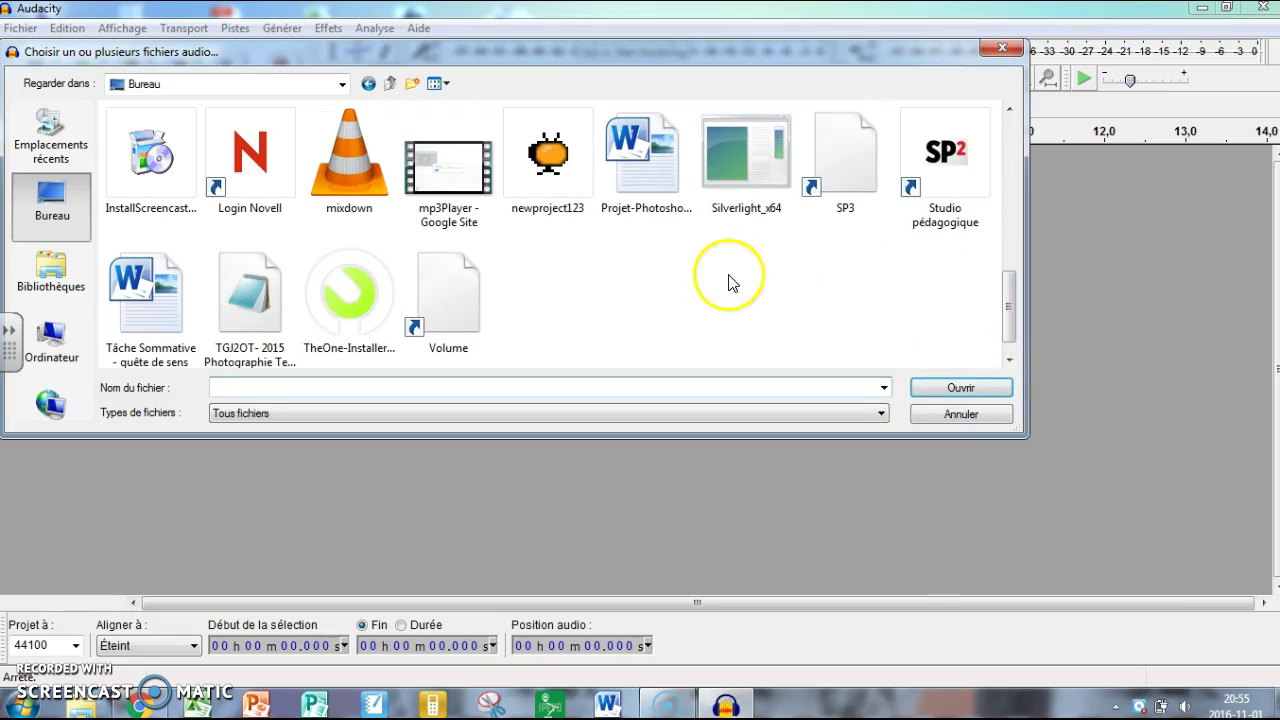
left_click(345, 165)
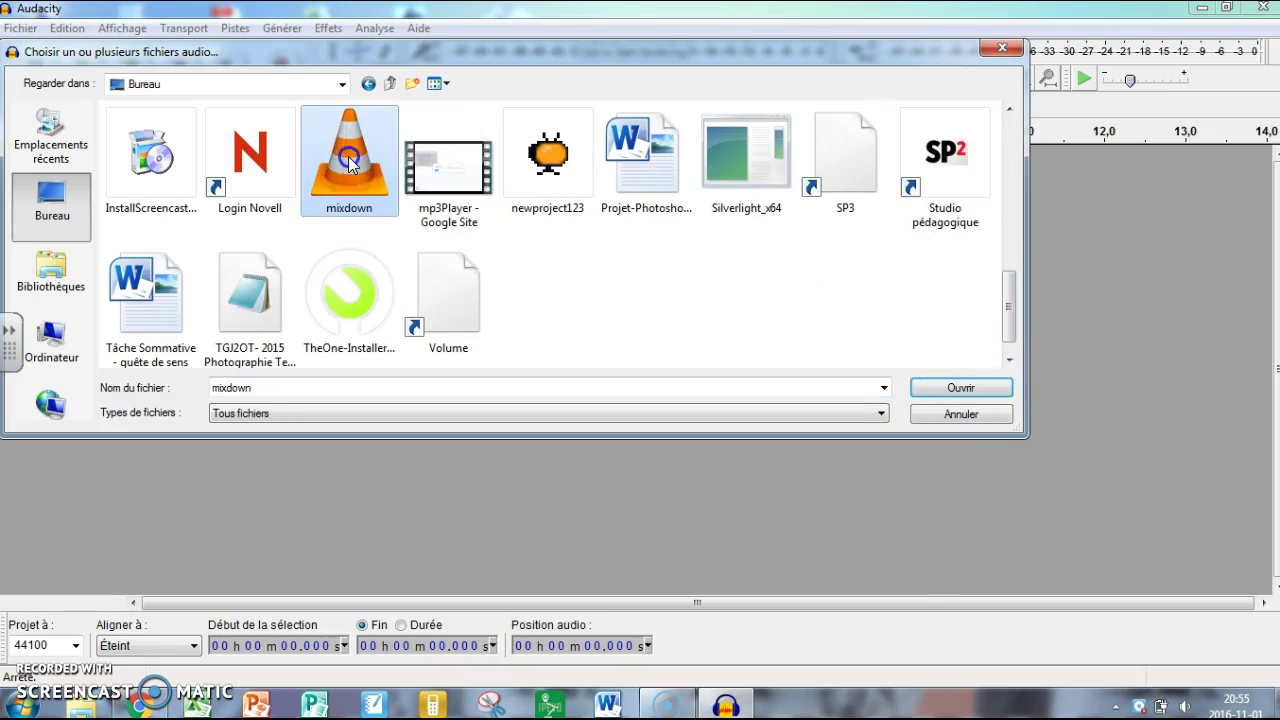
left_click(970, 389)
left_click(759, 472)
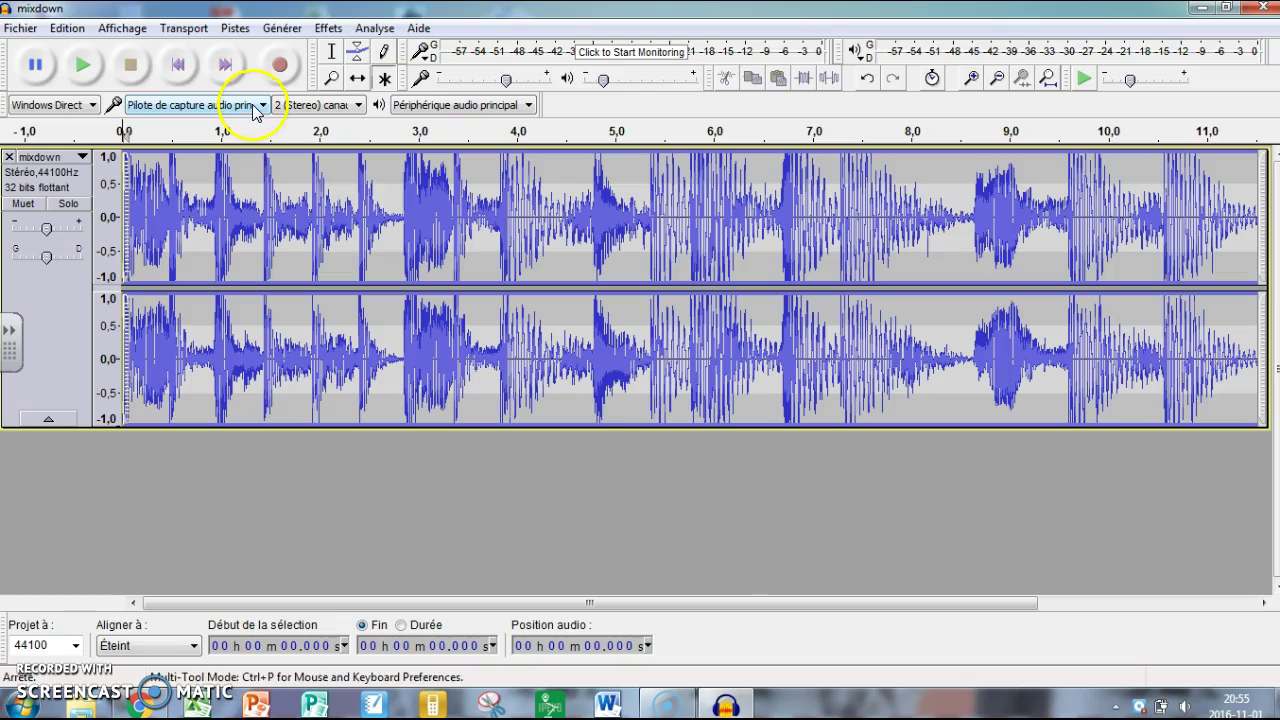
Export the audio as an MP3 file named mixdown to the Bureau (desktop) folder, with empty metadata.
left_click(22, 29)
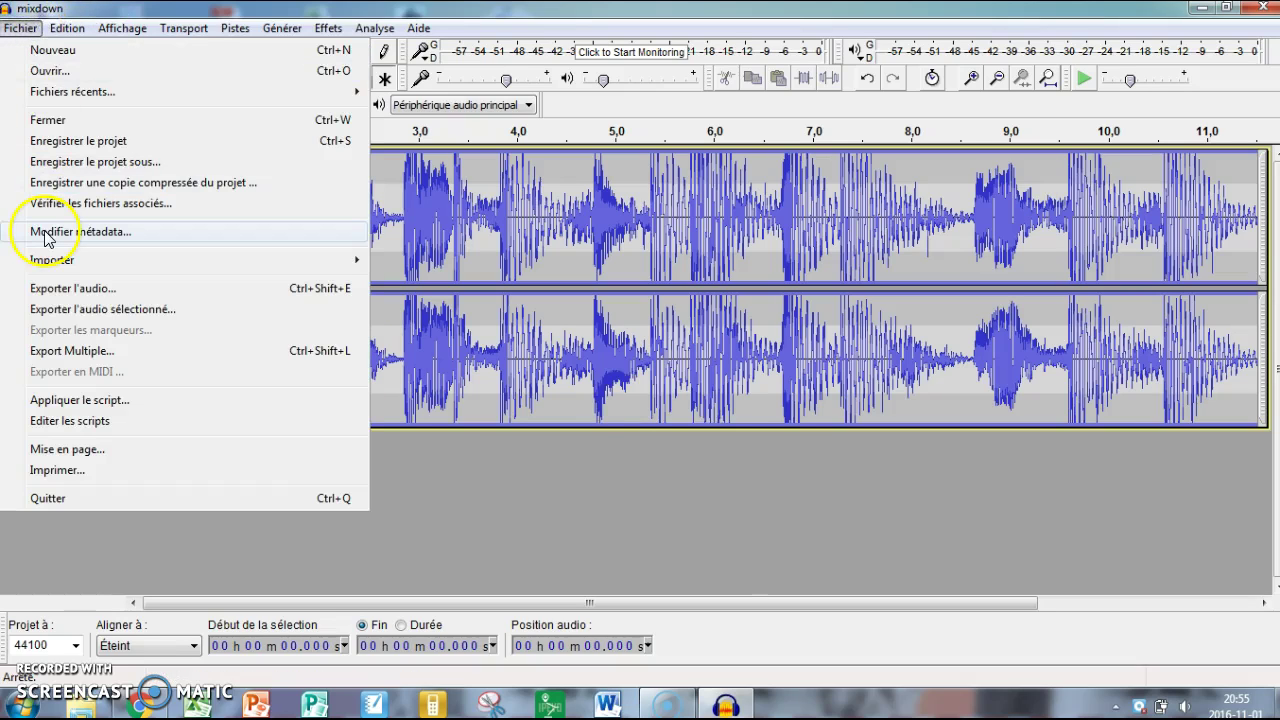
left_click(90, 290)
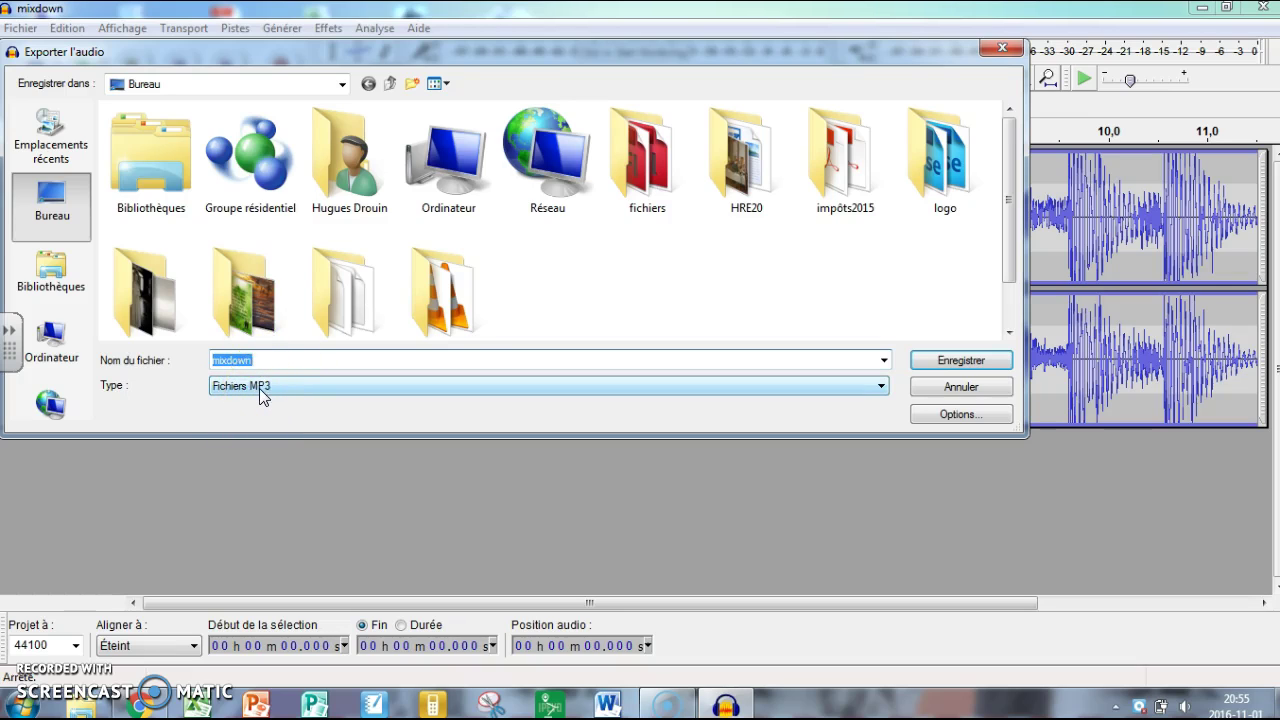
left_click(445, 356)
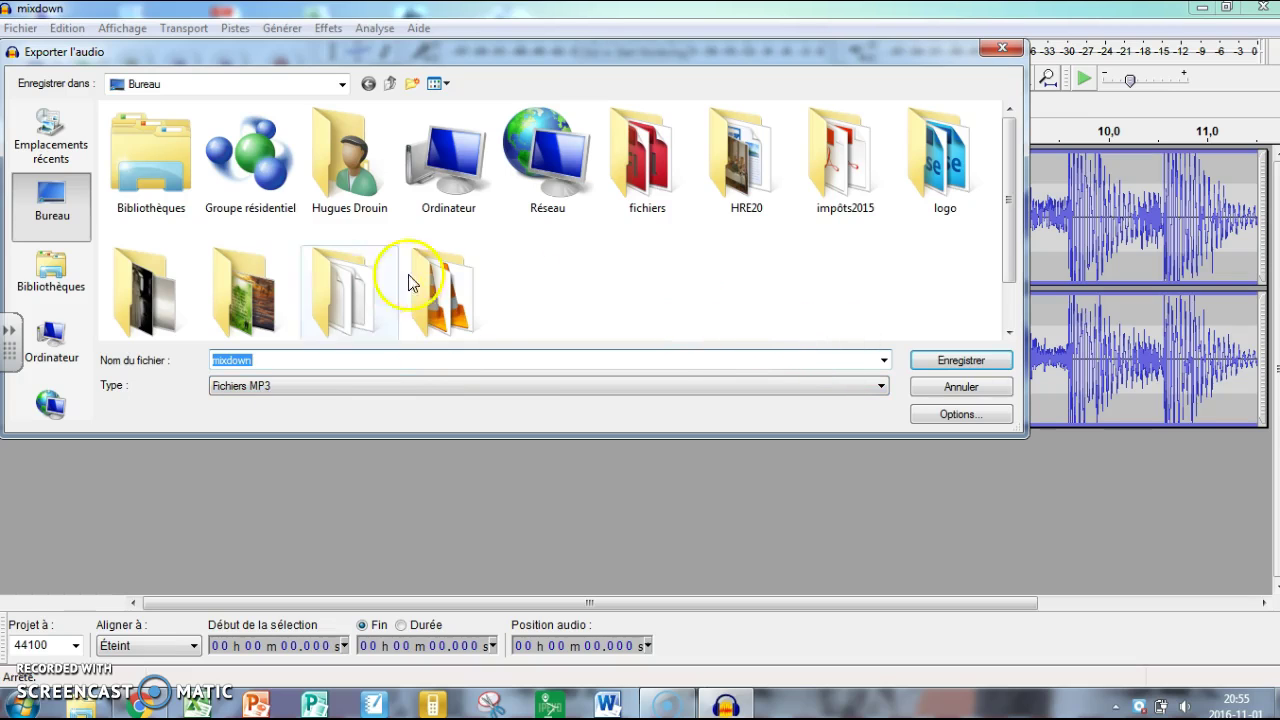
left_click(964, 362)
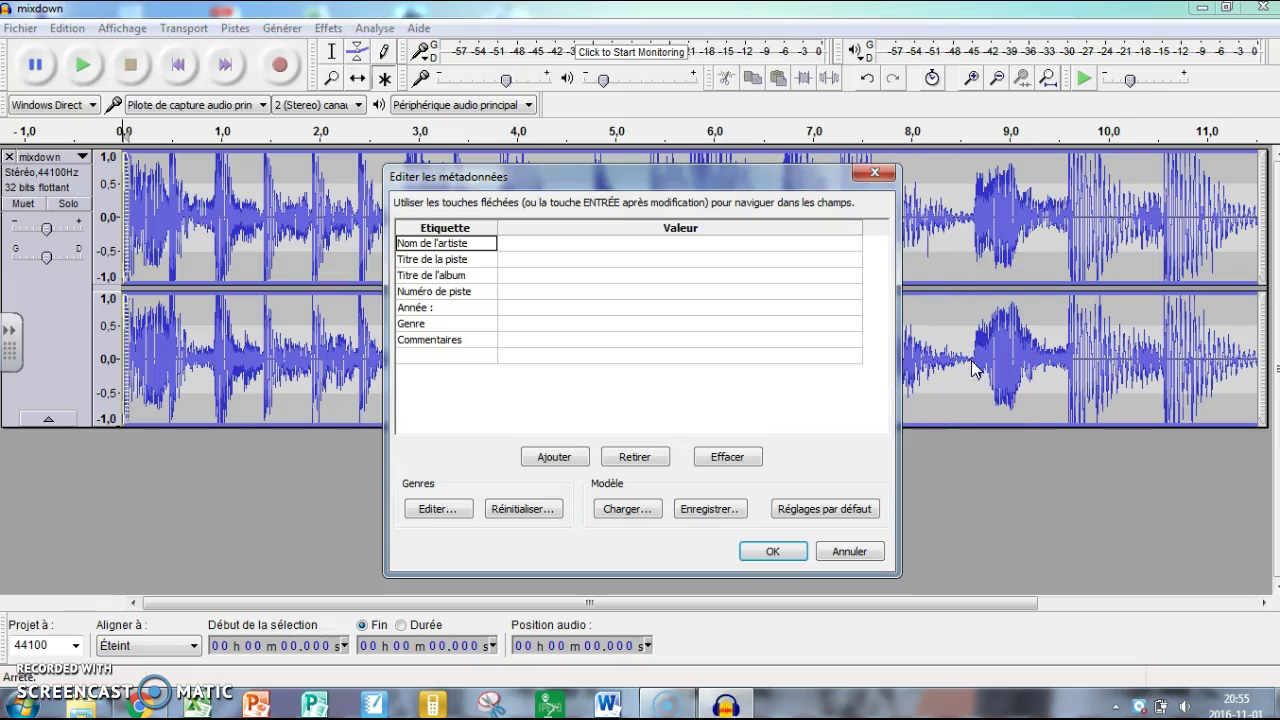
left_click(766, 551)
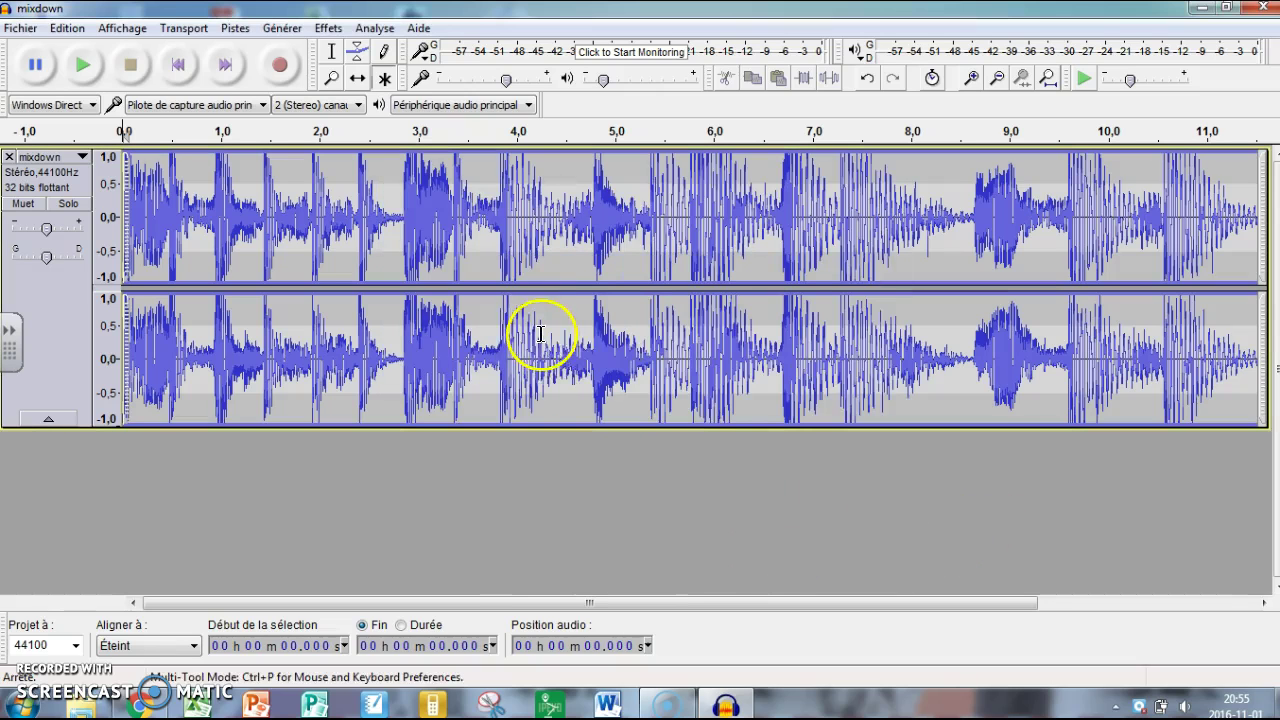
Show the desktop and compare the file type and size of the two mixdown files.
left_click(1270, 706)
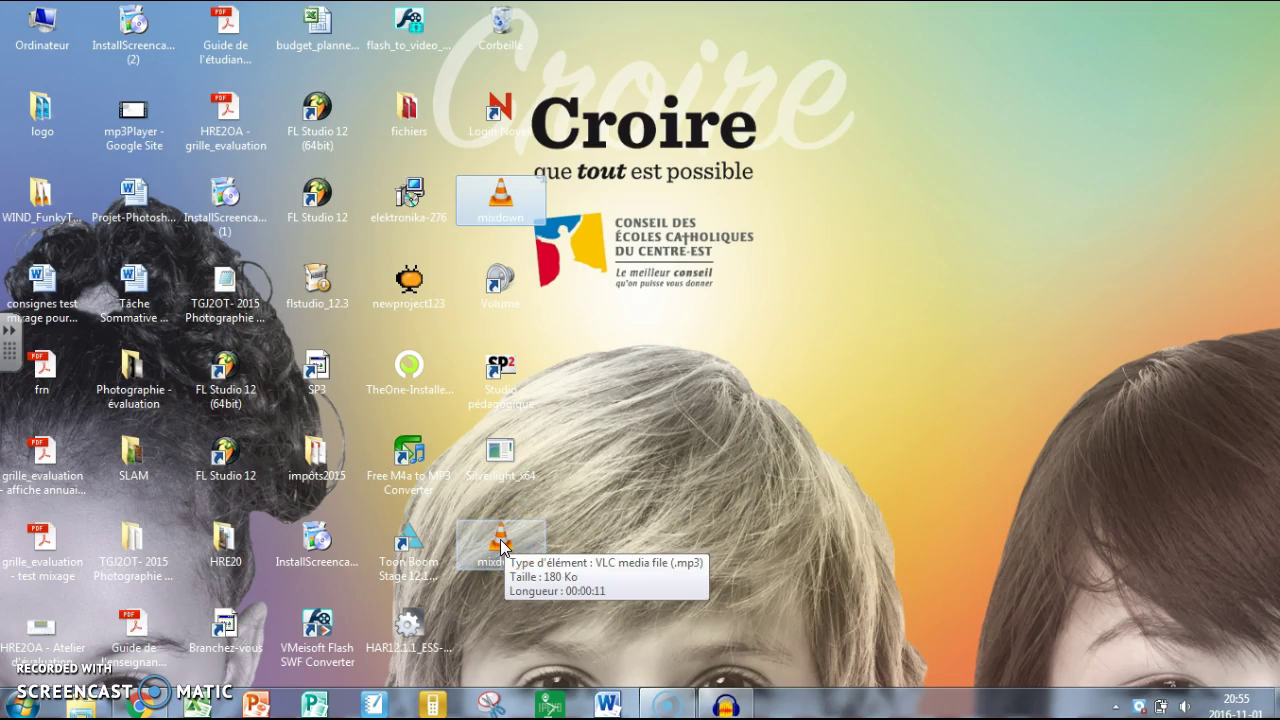
left_click(513, 218)
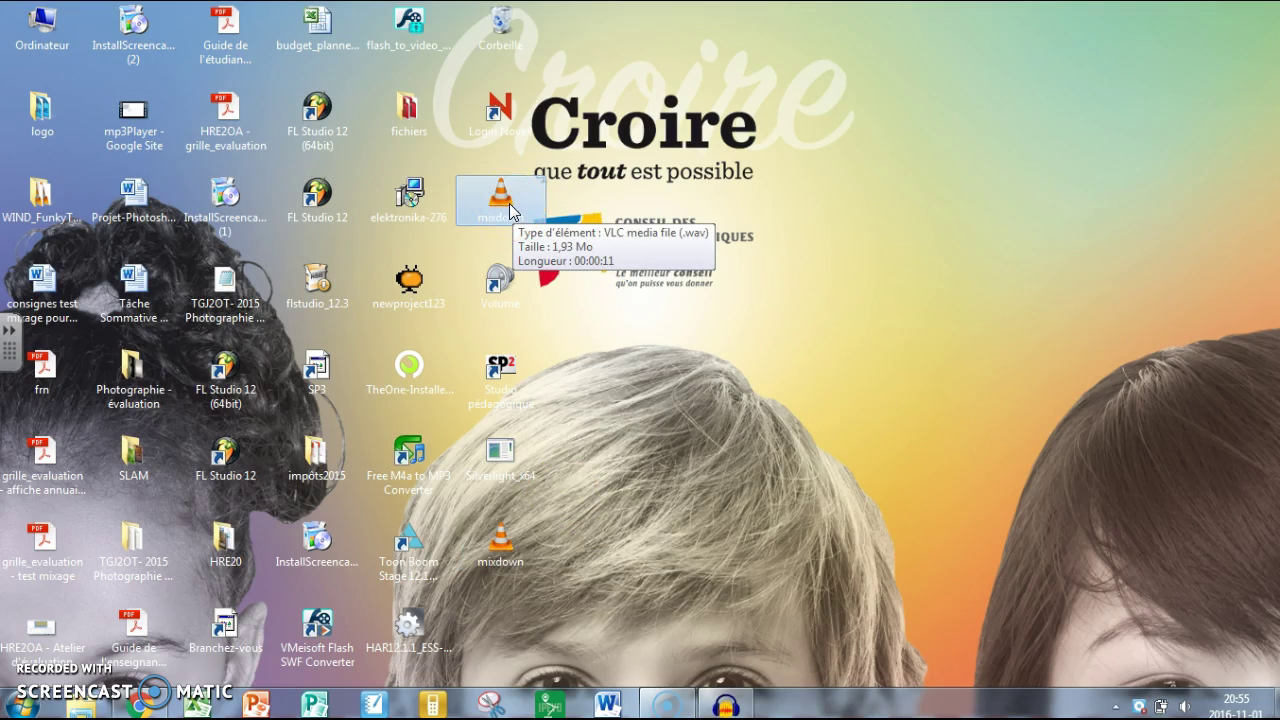
left_click_drag(510, 210, 510, 541)
left_click(170, 675)
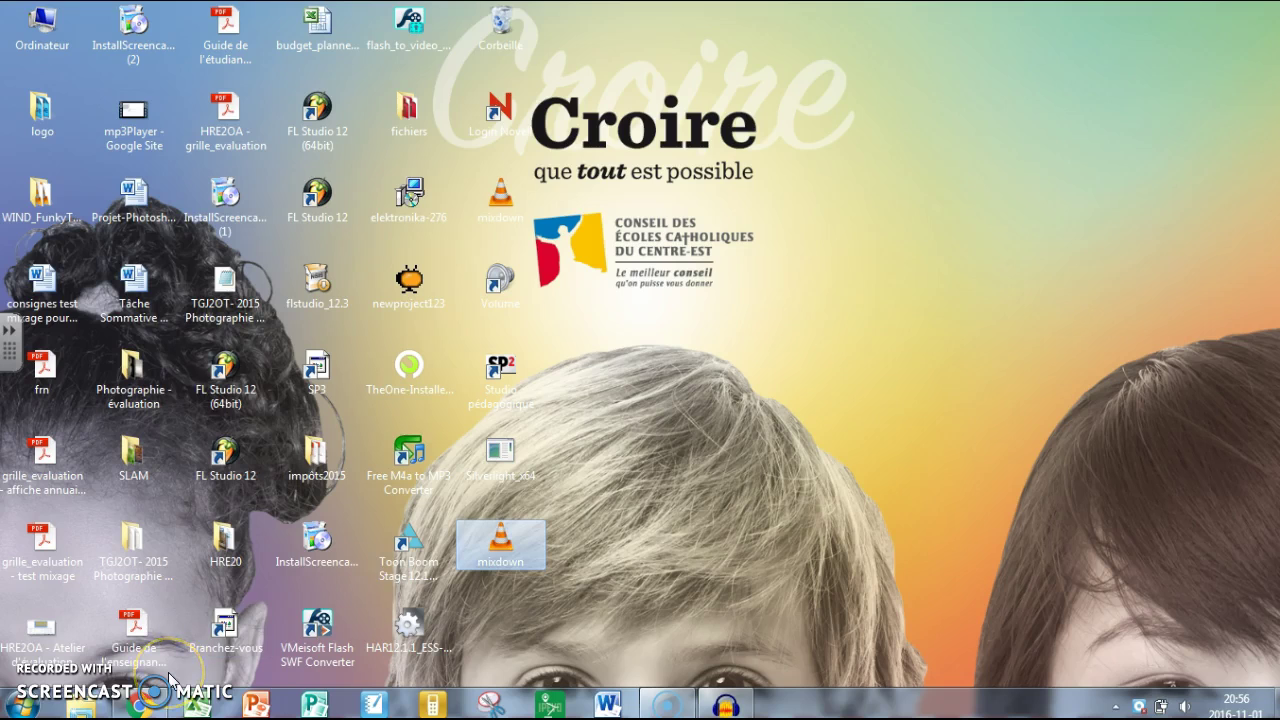
Switch to Chrome and return to the song's channel arrangement in Soundation Studio.
left_click(140, 705)
left_click_drag(352, 505, 443, 495)
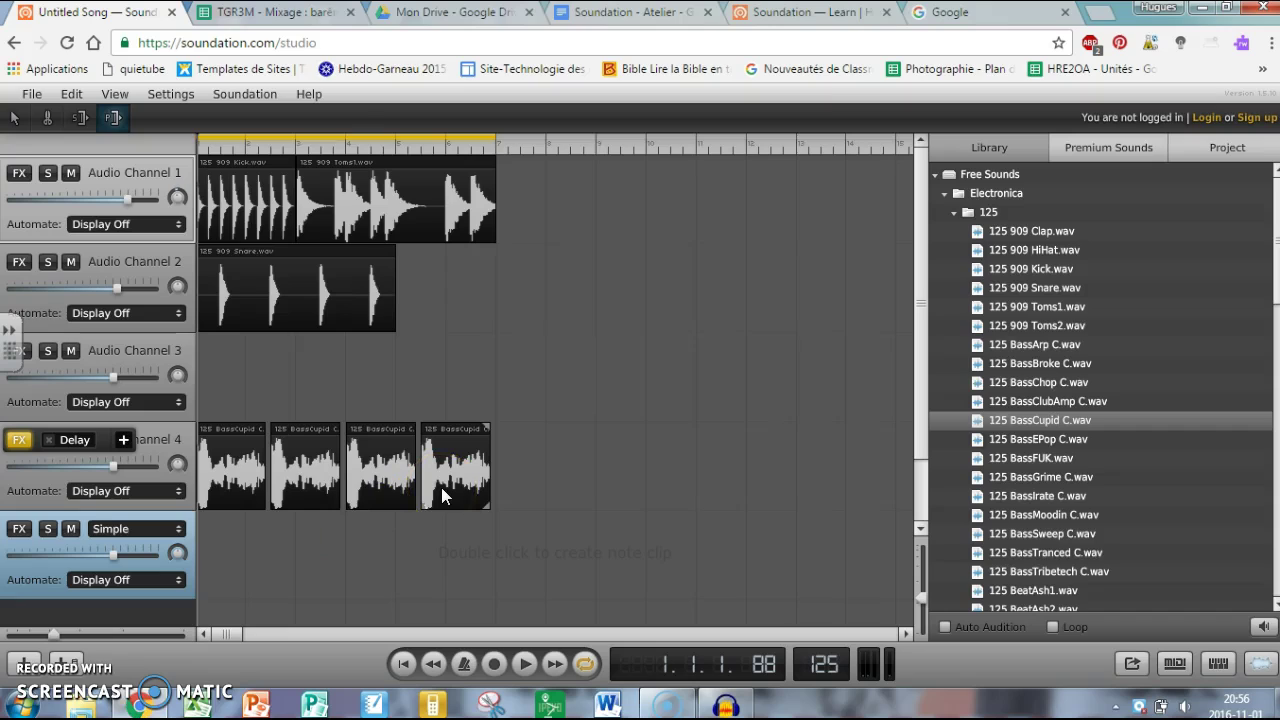
left_click(473, 539)
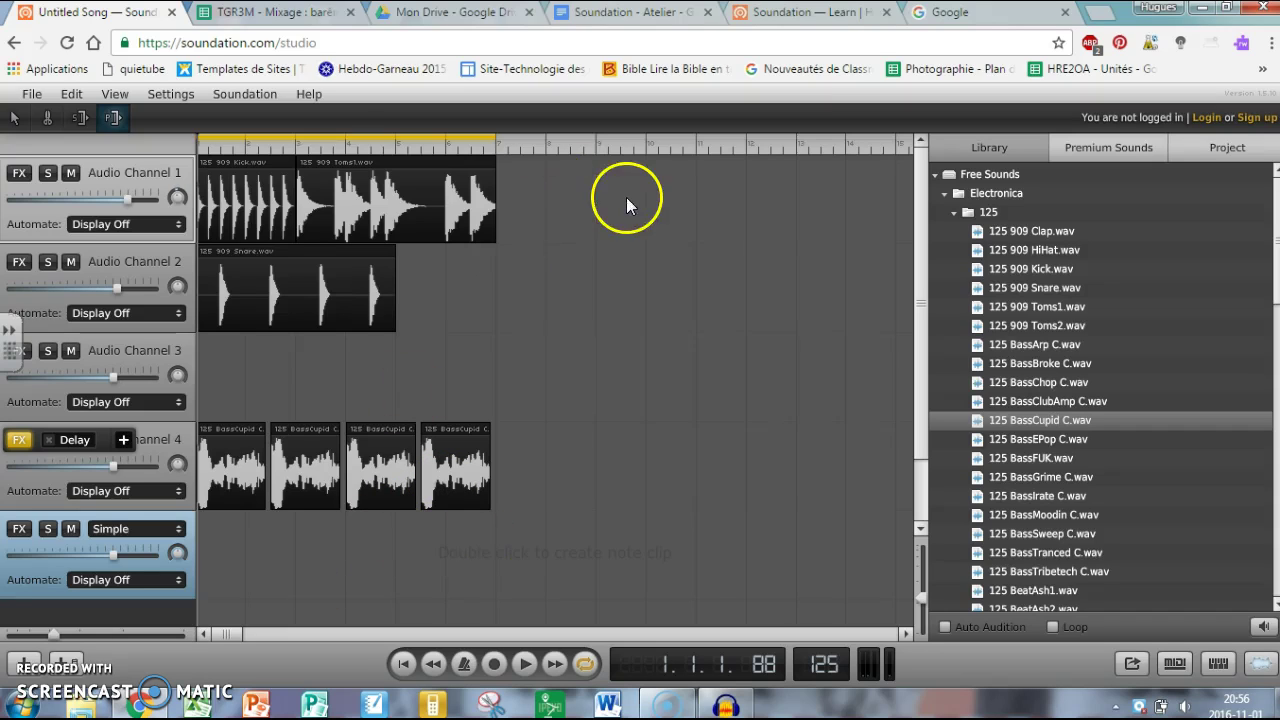